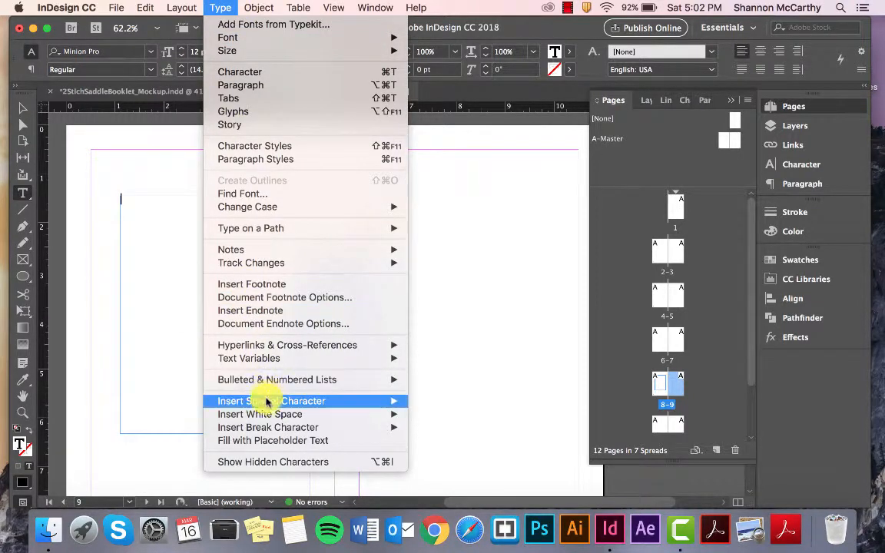
Step: Fill the text frame on page 8 with placeholder text and copy the frame onto page 9
mouse_move(257, 401)
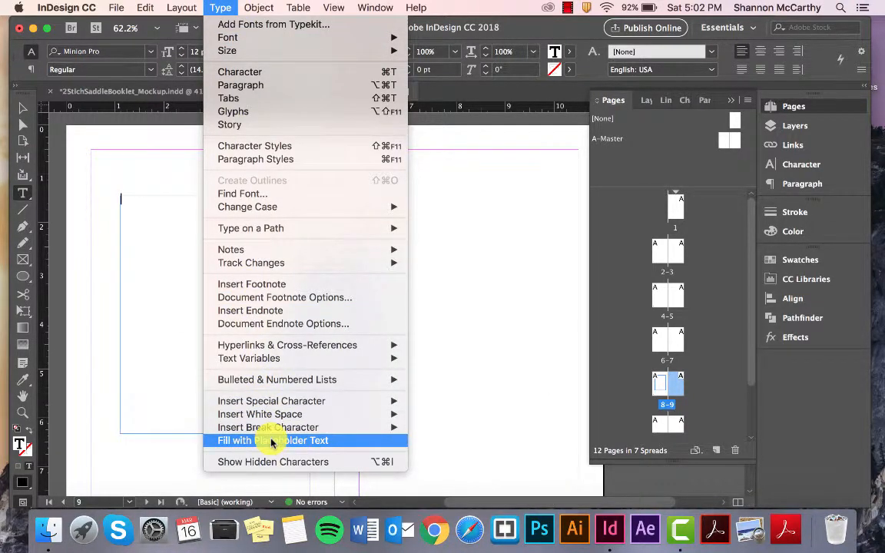
click(271, 440)
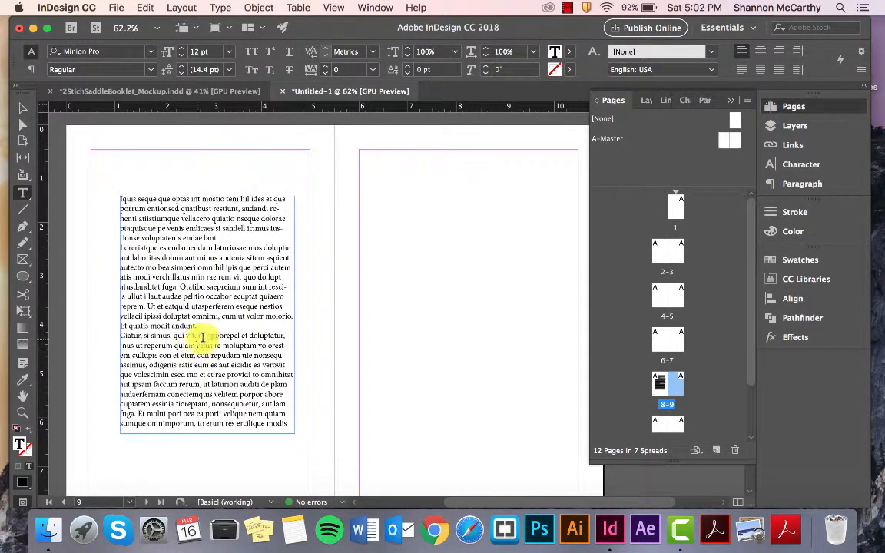
click(23, 107)
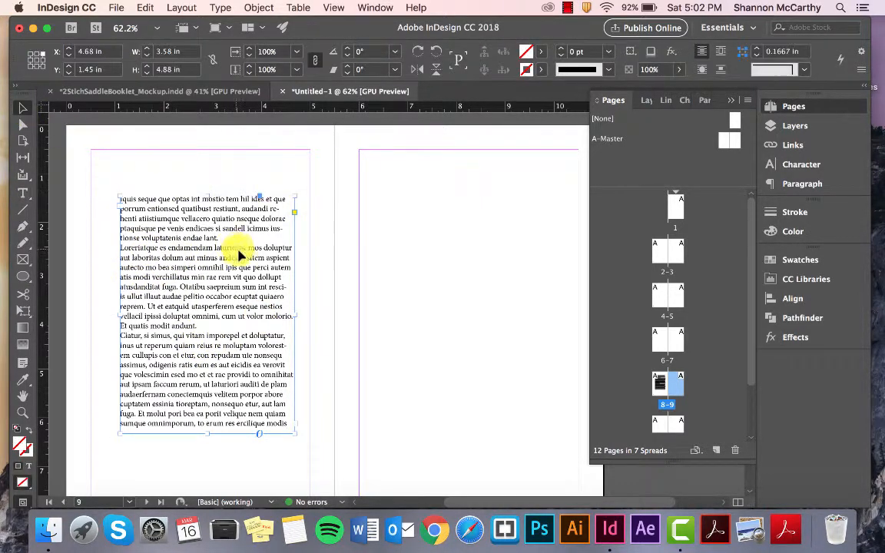
key(super+minus)
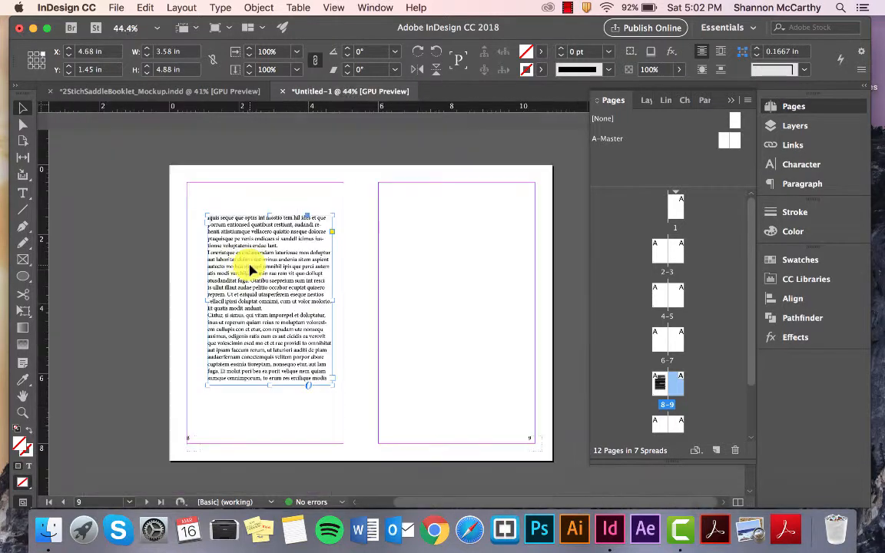
drag(247, 263, 420, 284)
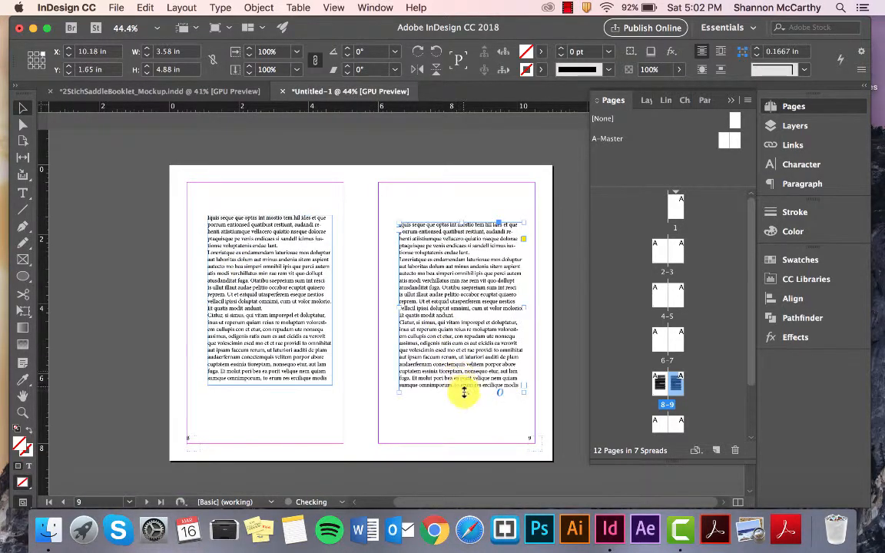
Step: Shorten the text frame on page 9 to less than half its height and copy both frames onto the other inside spreads
drag(464, 389, 448, 298)
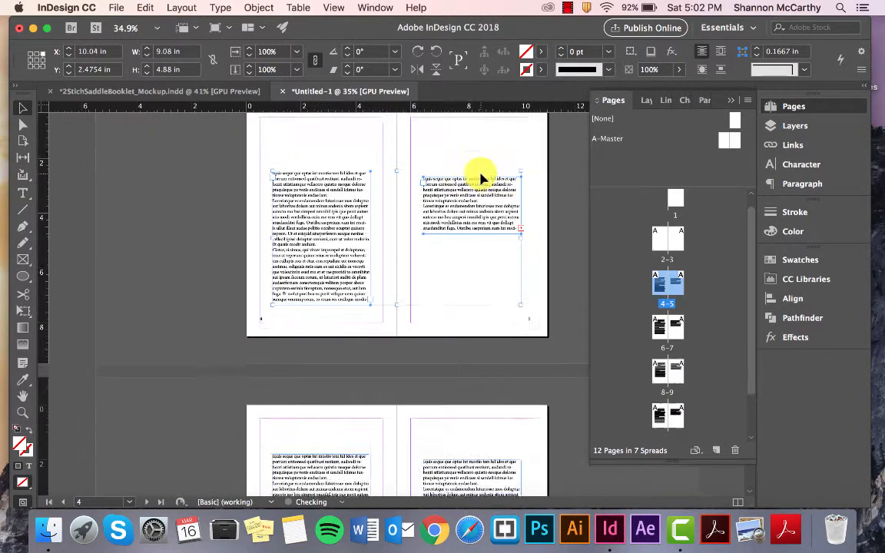
scroll(480, 177, up, 6)
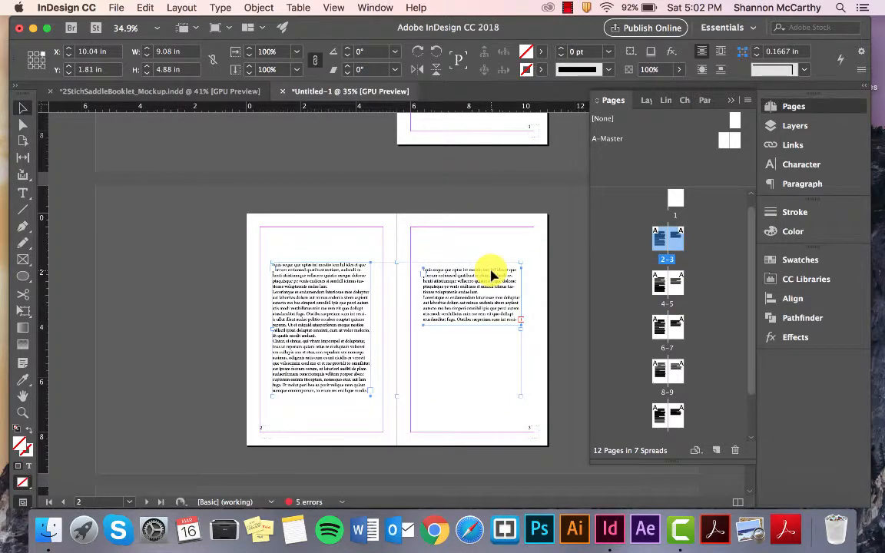
scroll(489, 273, up, 5)
scroll(487, 293, down, 3)
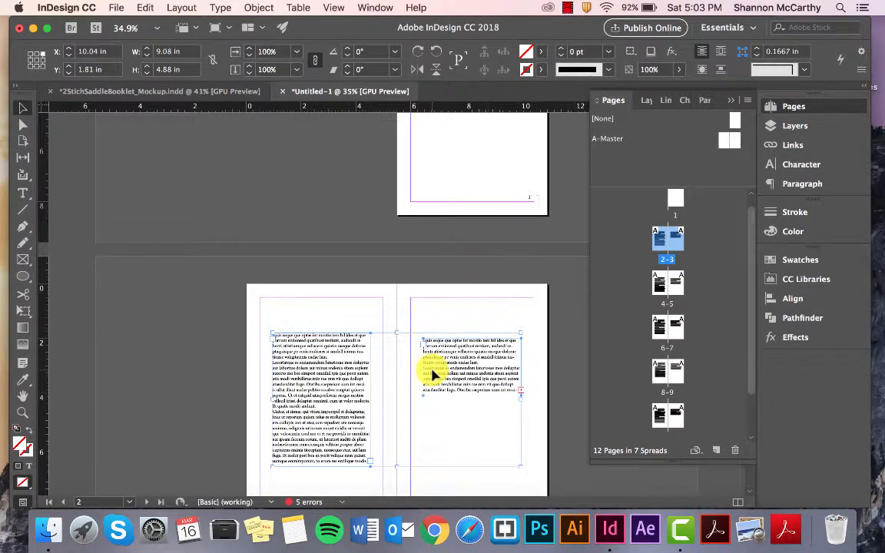
scroll(429, 373, up, 4)
scroll(428, 367, down, 3)
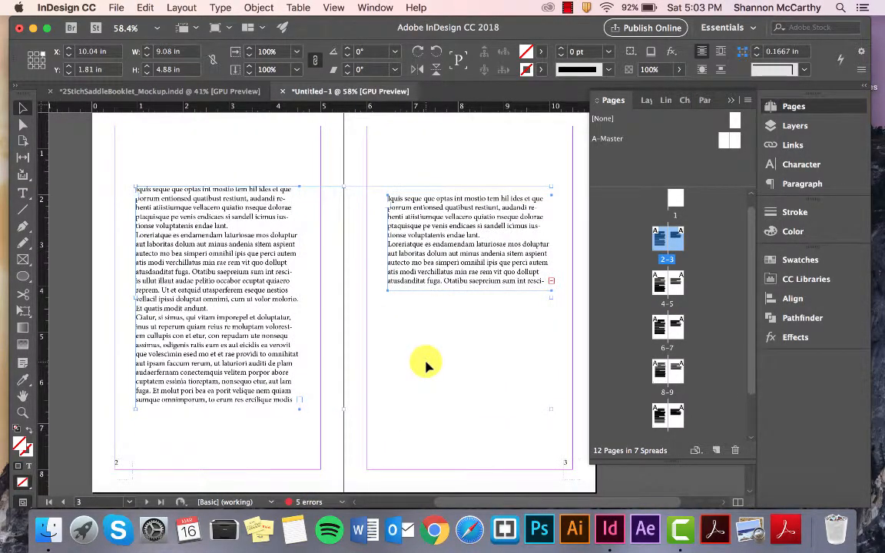
click(289, 158)
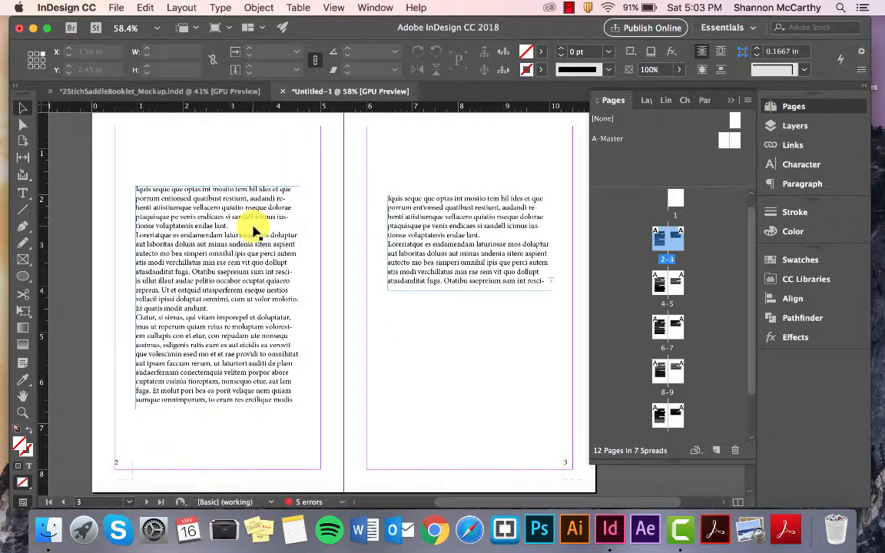
Step: Select a passage spanning the second and third paragraphs of the placeholder text on page 2
scroll(254, 231, up, 3)
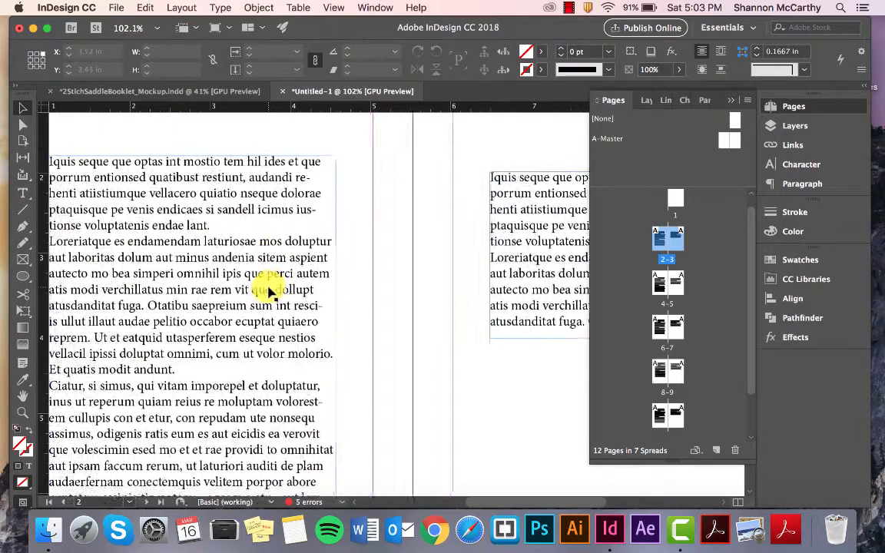
scroll(268, 292, left, 1)
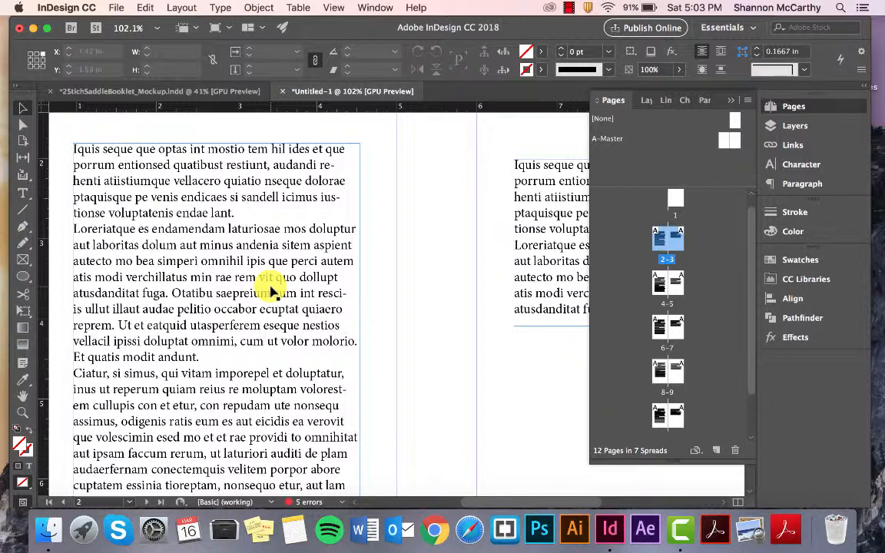
scroll(271, 290, down, 3)
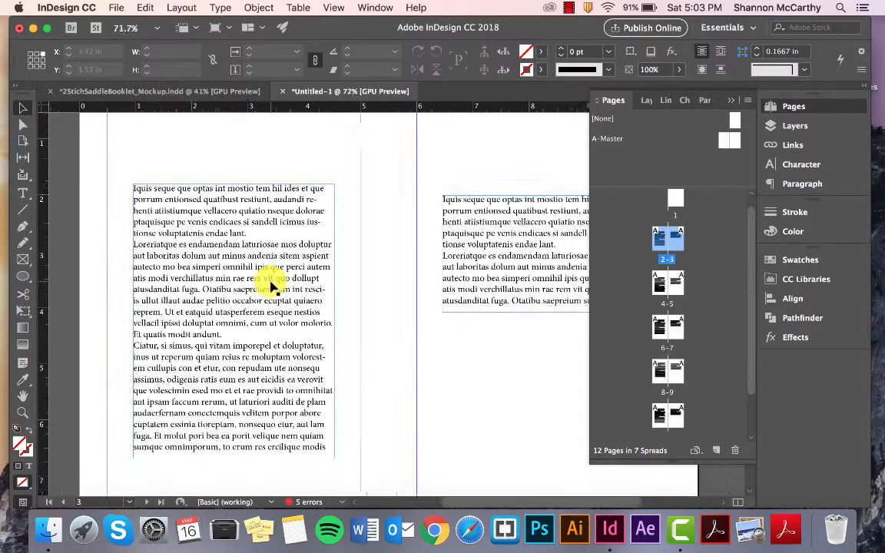
triple_click(224, 275)
double_click(223, 276)
click(224, 275)
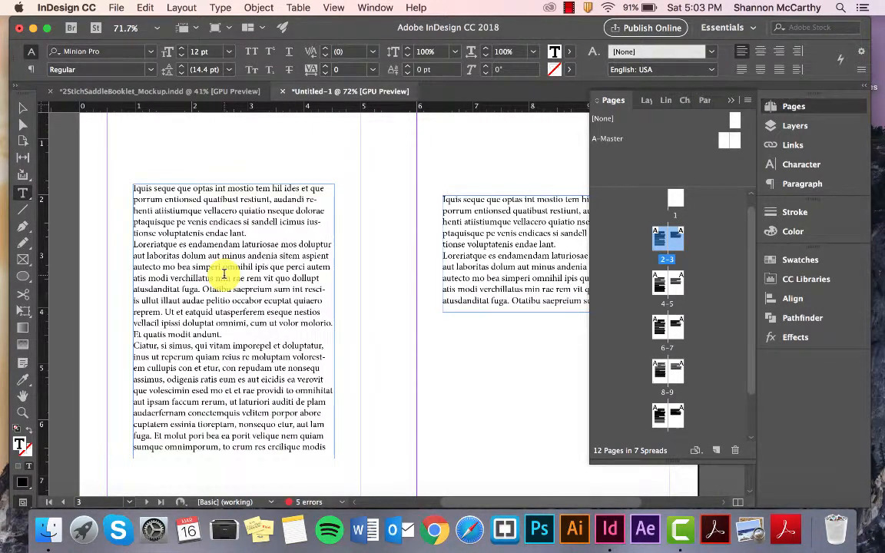
triple_click(223, 275)
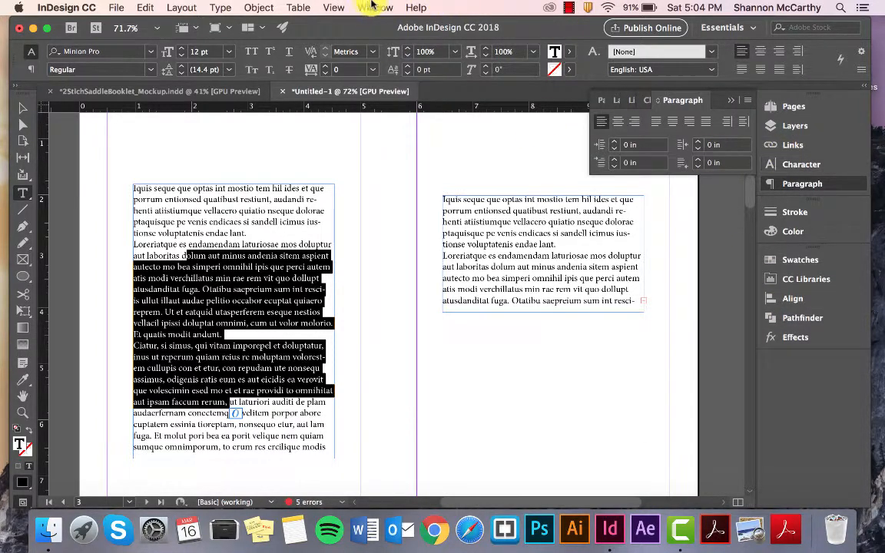
Step: Show Paragraph Styles and dock it together with Character Styles among the existing panels
click(371, 6)
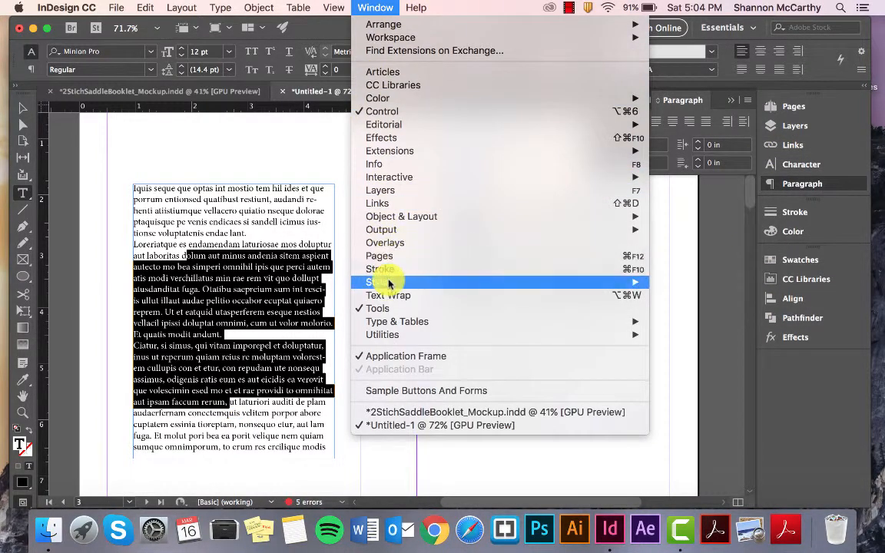
mouse_move(382, 326)
mouse_move(585, 281)
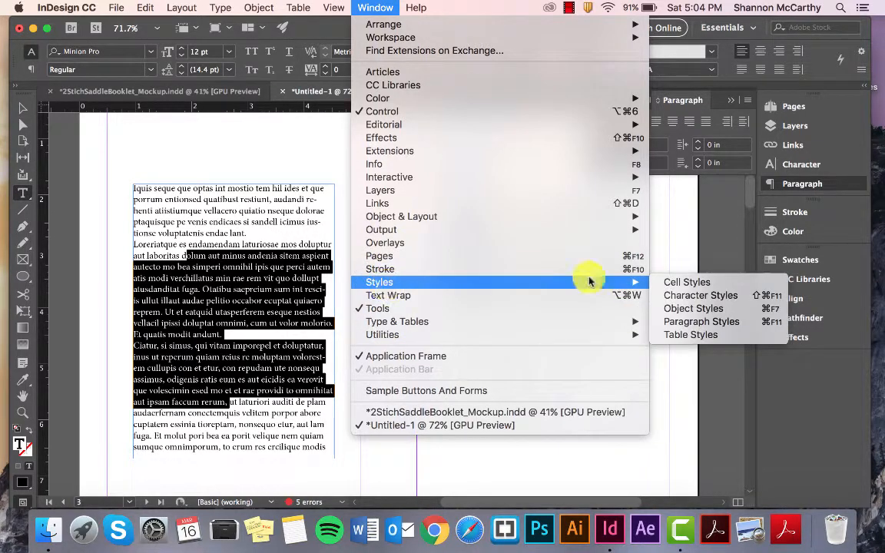
click(743, 325)
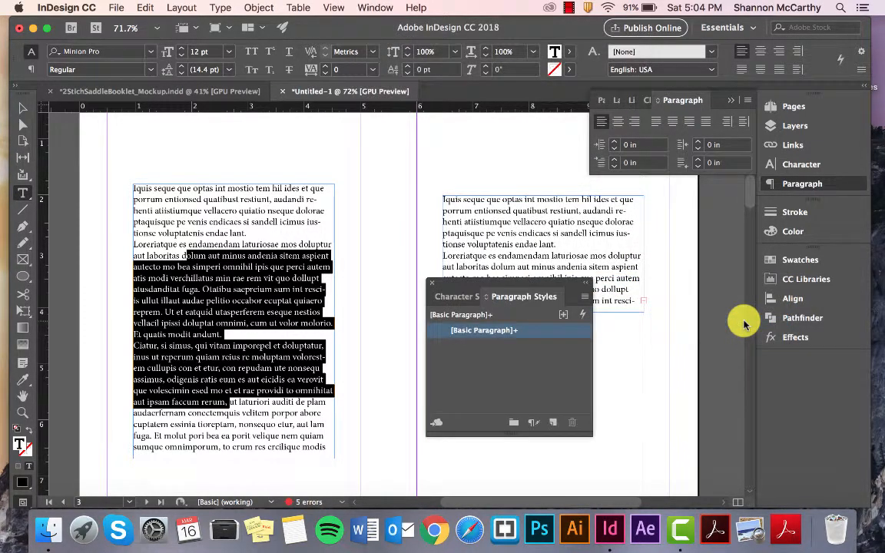
drag(543, 274, 787, 182)
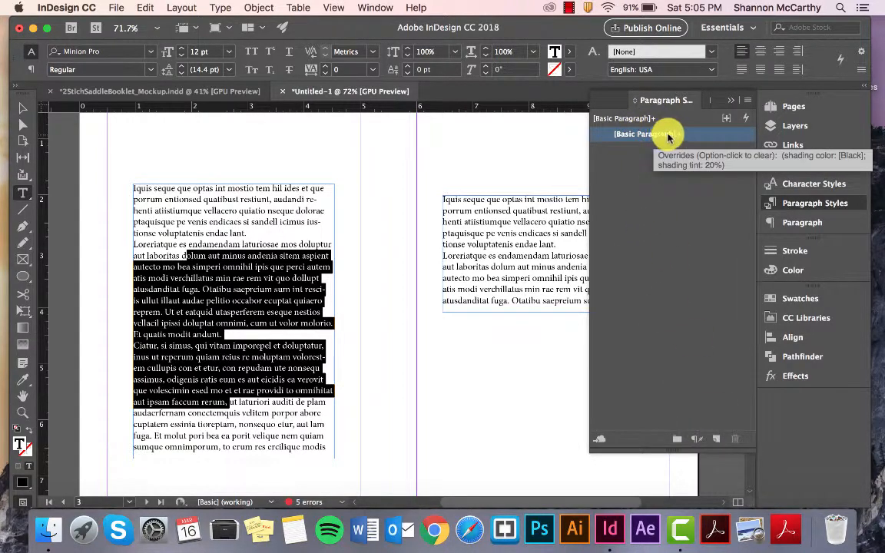
Step: Edit the [Basic Paragraph] style with the document text kept in view, setting its font family to Avenir
double_click(667, 135)
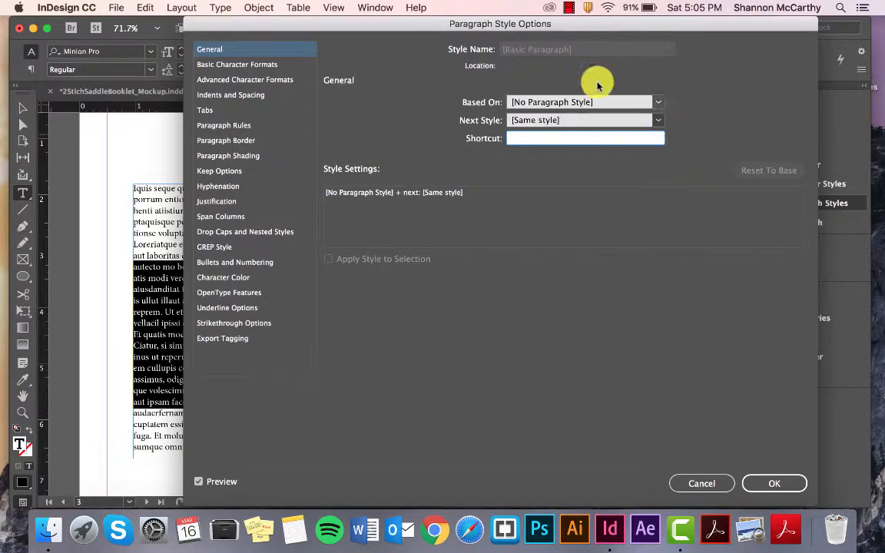
drag(514, 32, 597, 17)
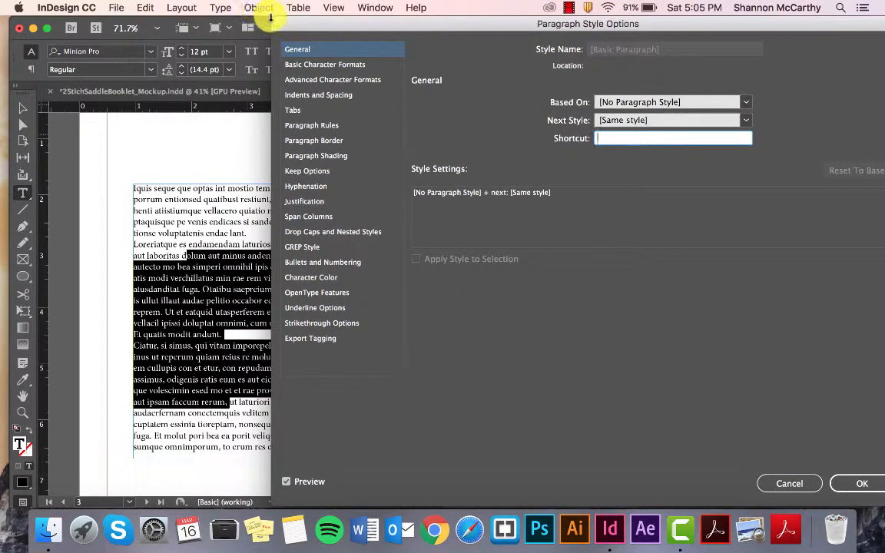
mouse_move(273, 23)
mouse_down()
mouse_move(282, 21)
mouse_move(275, 9)
mouse_move(279, 23)
mouse_up()
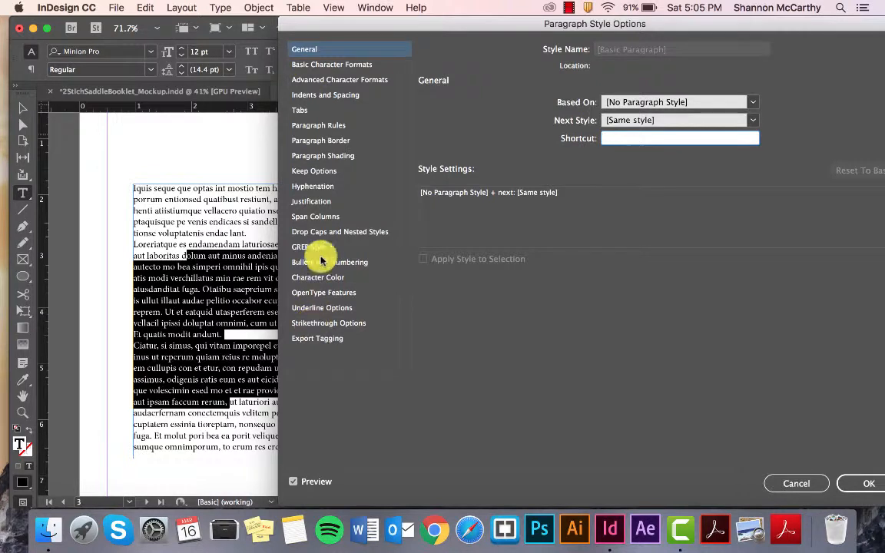
click(322, 67)
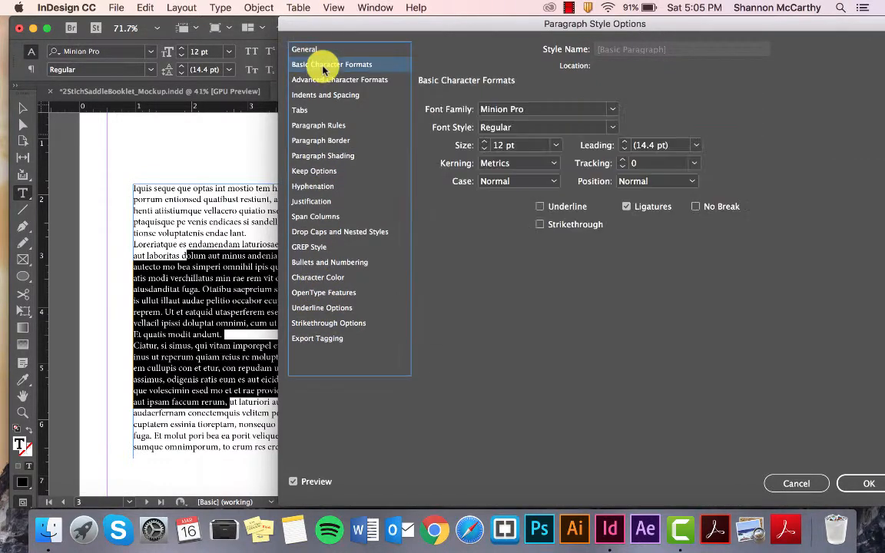
click(613, 110)
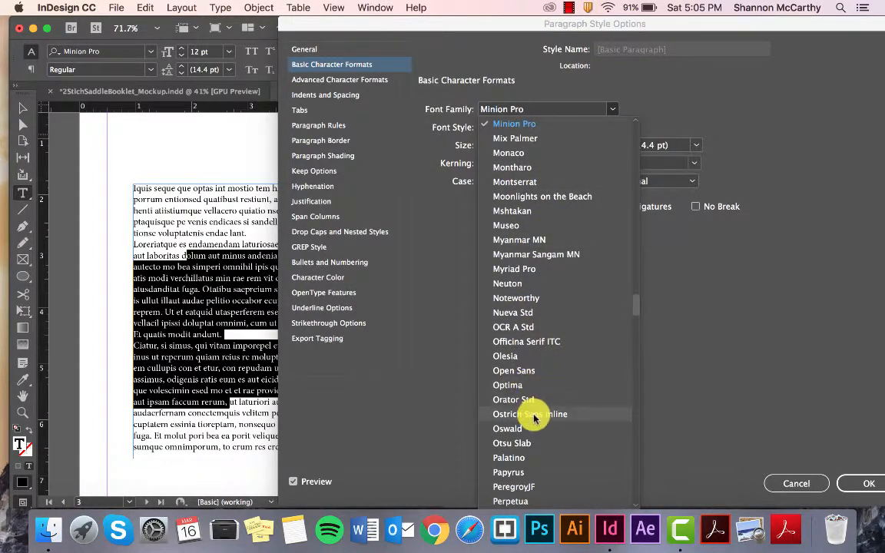
scroll(533, 415, down, 10)
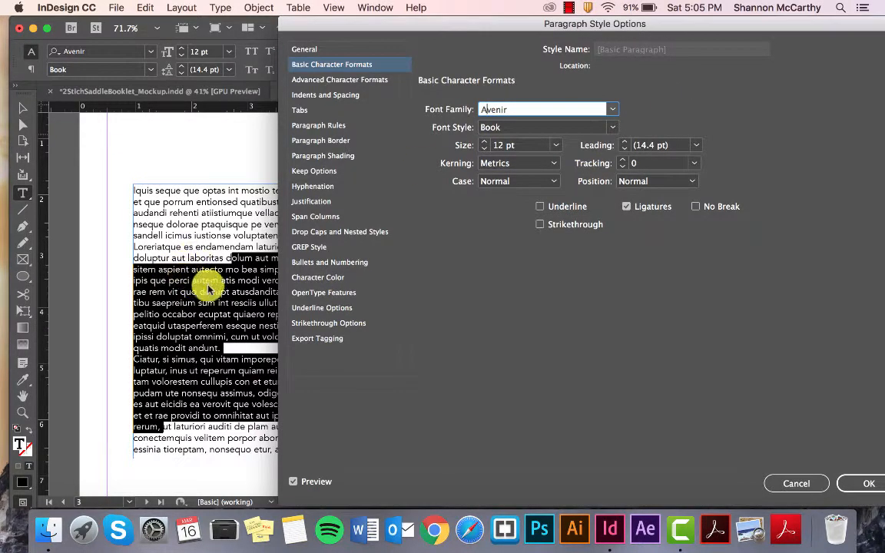
Step: Set the font size of the [Basic Paragraph] style to 10 pt
click(556, 146)
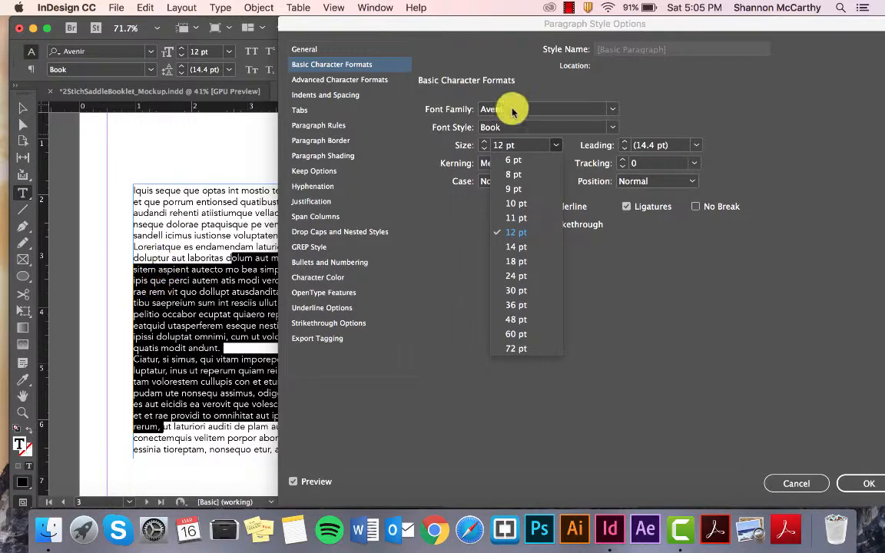
click(554, 146)
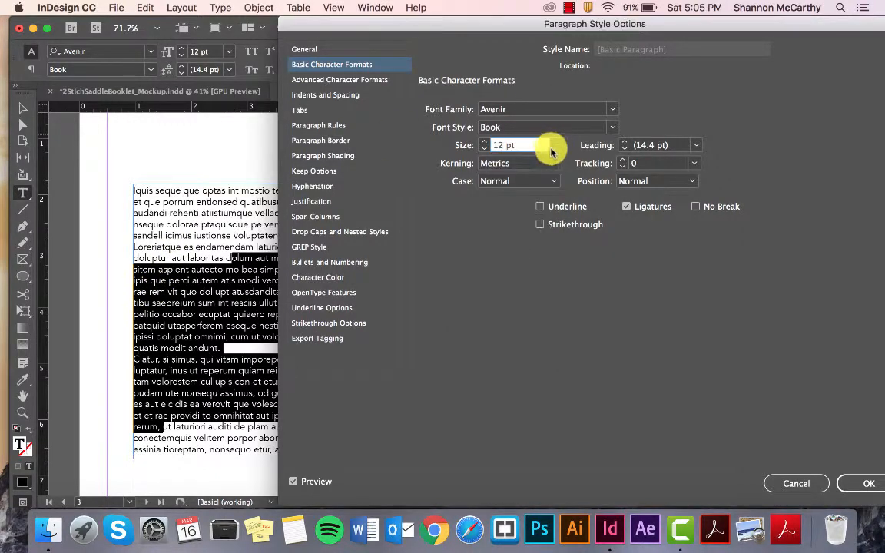
click(555, 146)
click(518, 204)
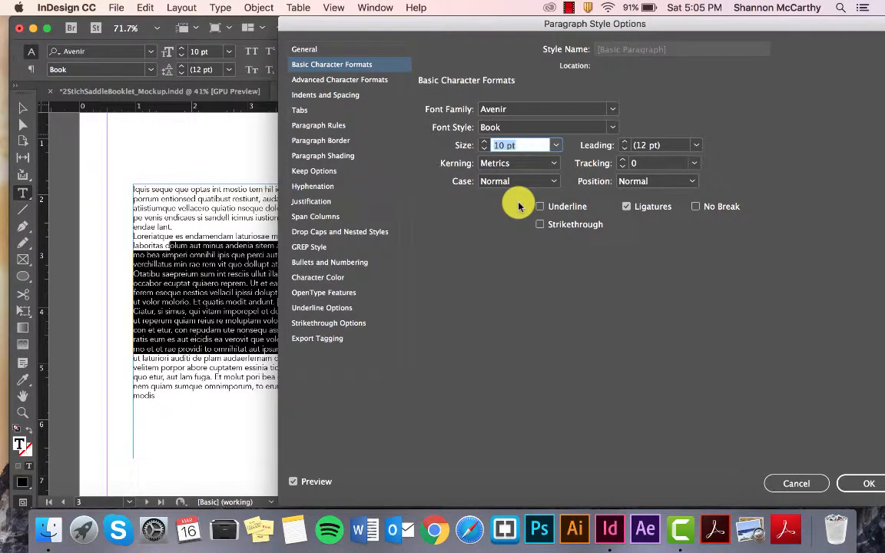
Step: Try 24 pt leading on the [Basic Paragraph] style, settling on 14 pt
click(695, 145)
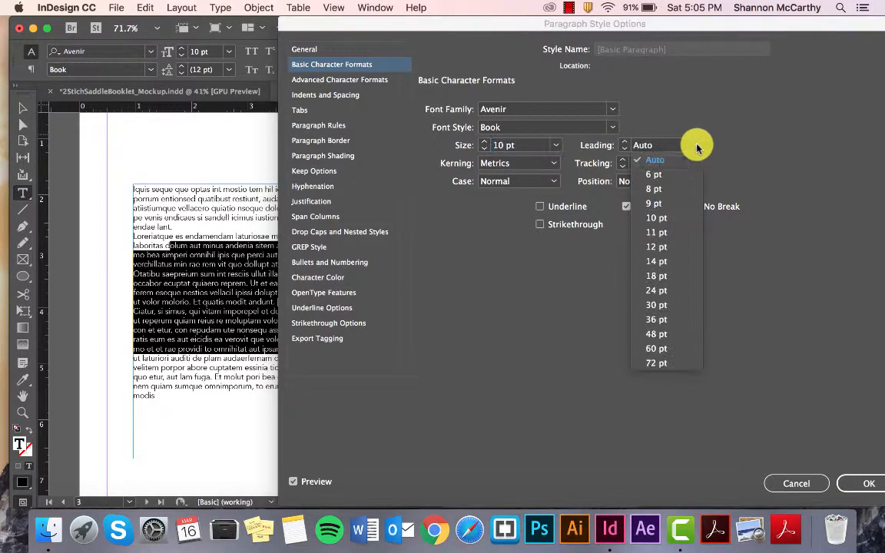
click(657, 290)
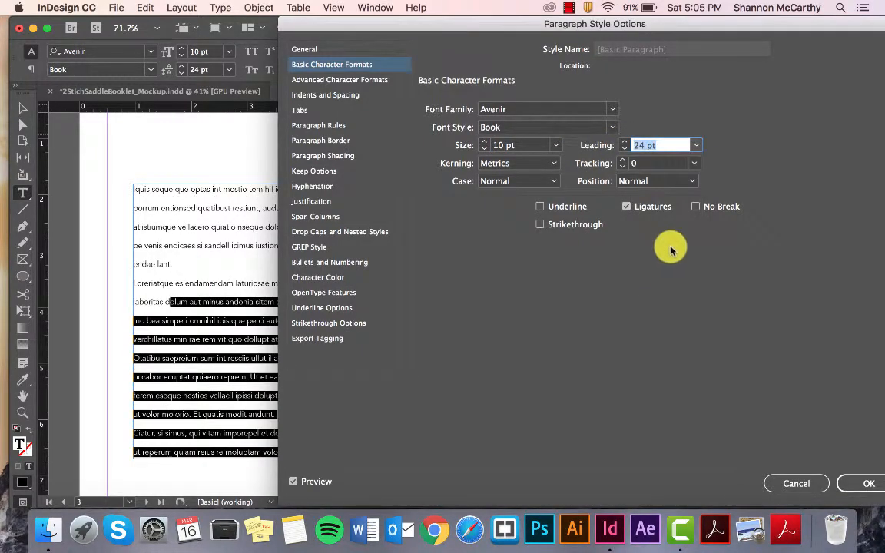
click(695, 146)
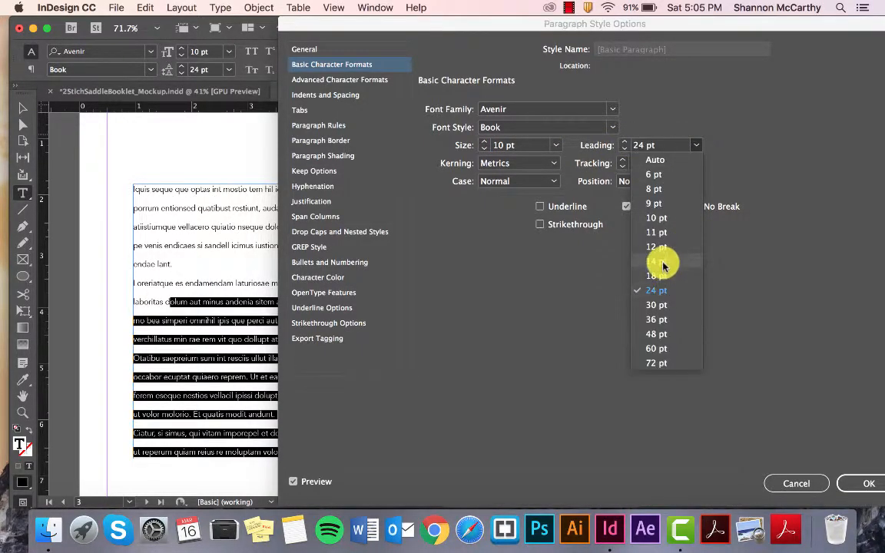
click(662, 261)
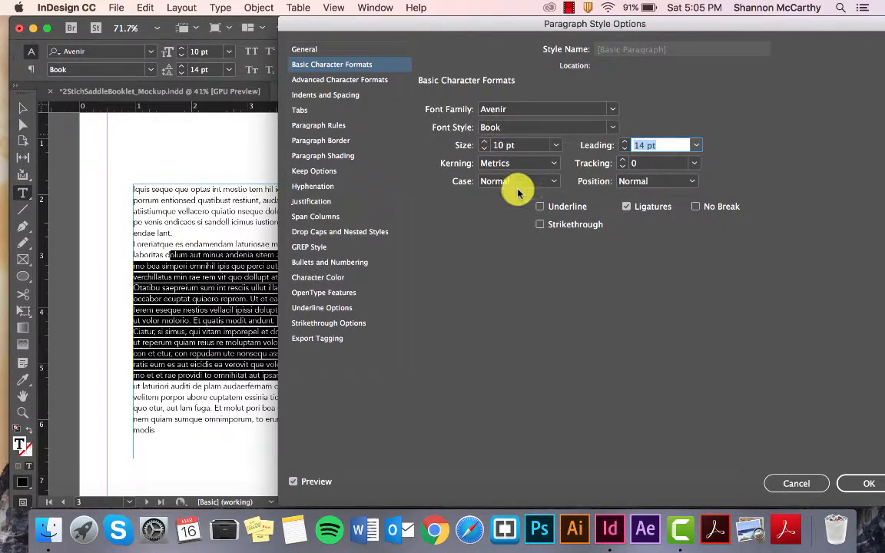
Step: Try Small Caps as the case of the [Basic Paragraph] style, returning it to Normal
click(550, 181)
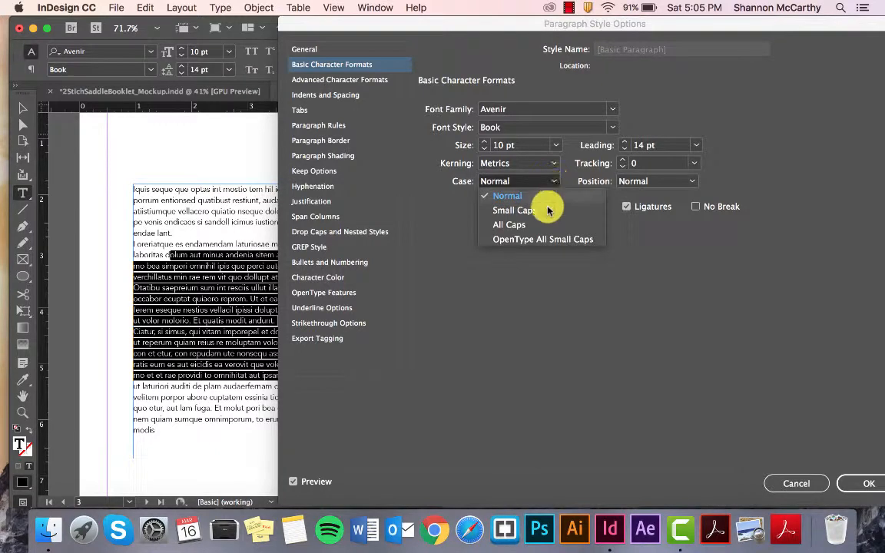
click(542, 205)
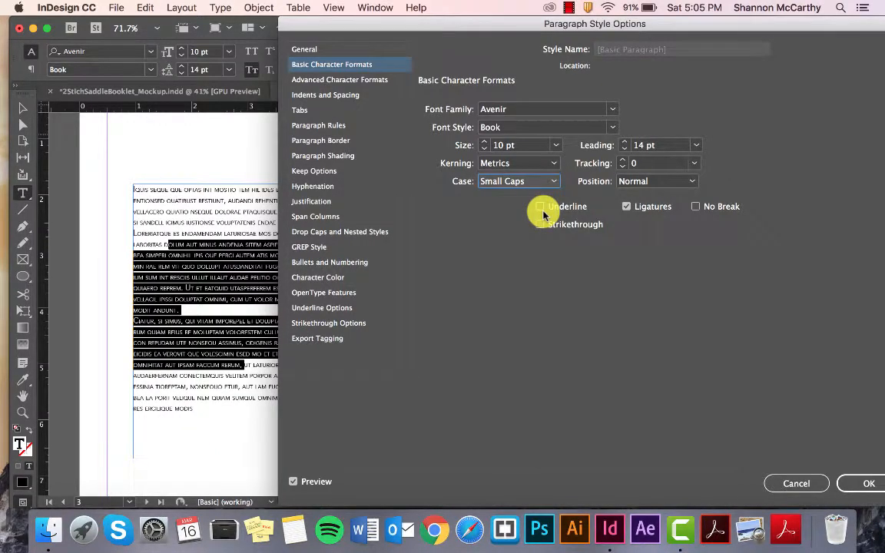
click(547, 182)
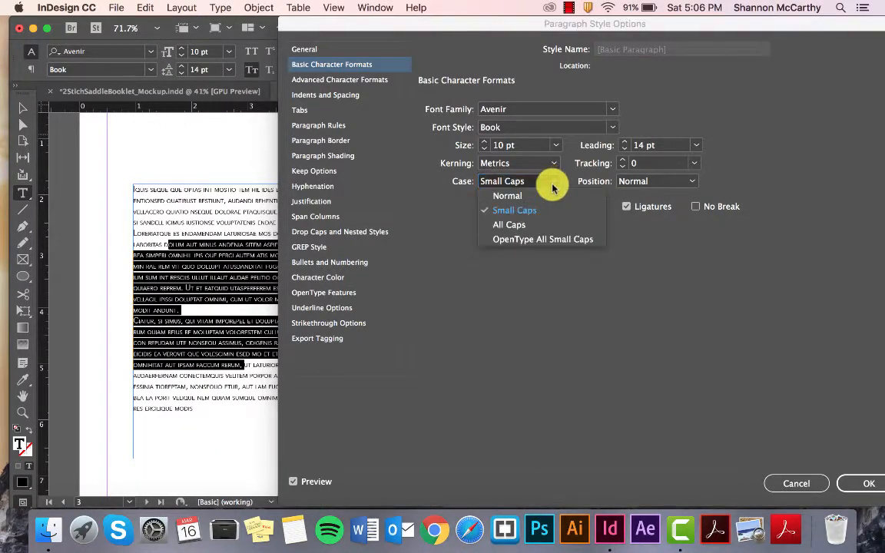
click(511, 196)
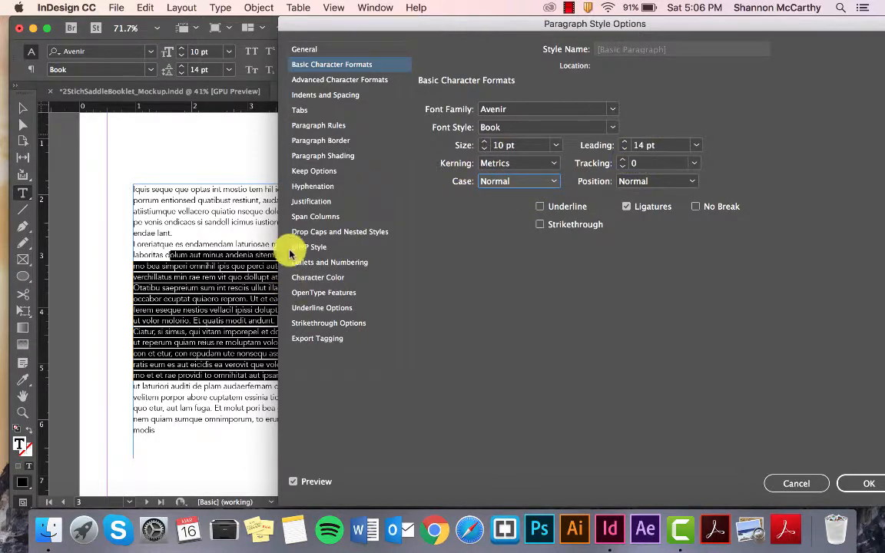
Step: Examine the style's option categories, including Indents and Spacing, Hyphenation, Justification, and Bullets and Numbering
click(356, 80)
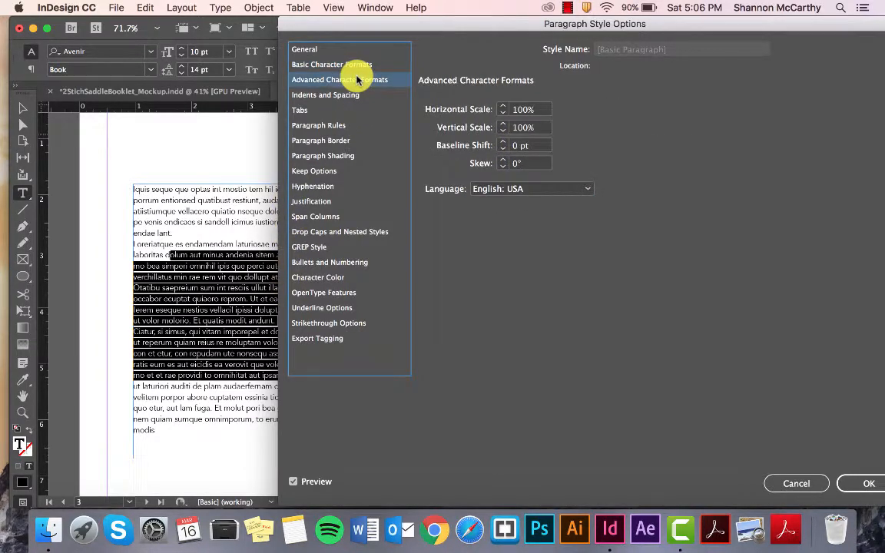
click(363, 97)
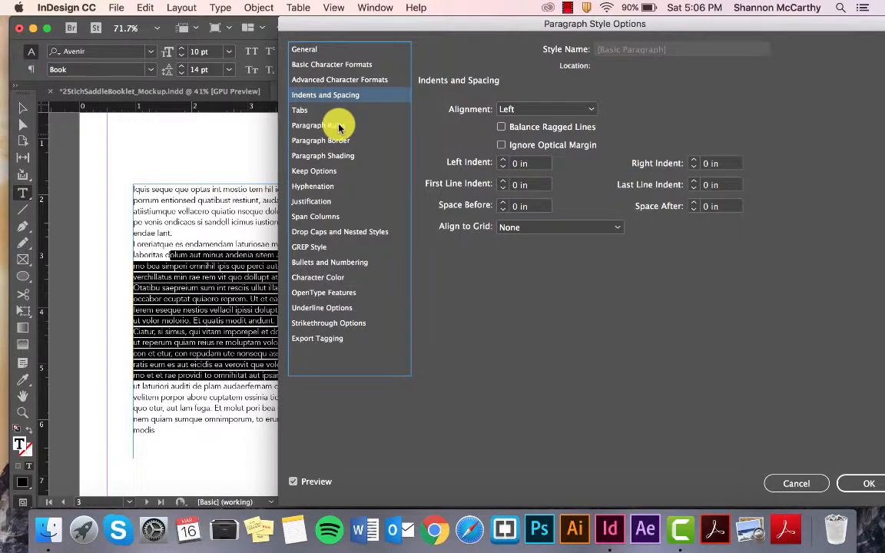
click(317, 67)
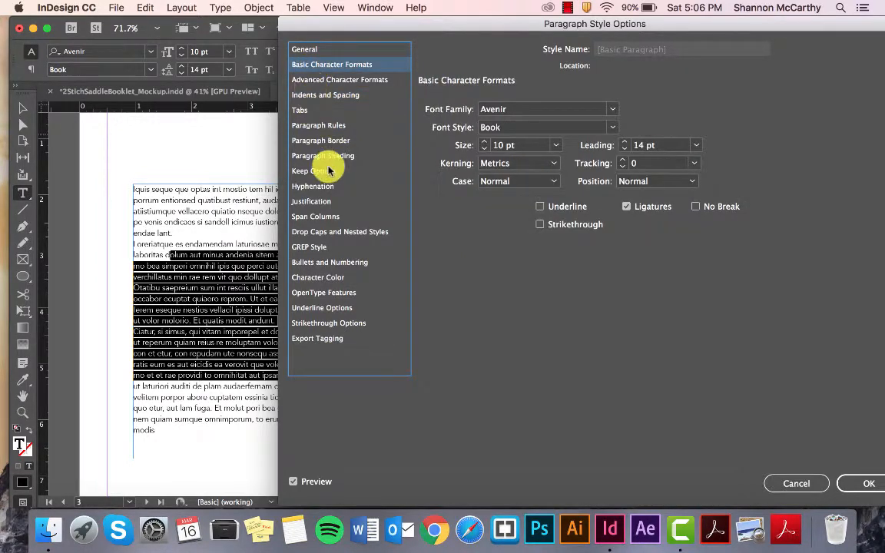
click(307, 126)
click(303, 187)
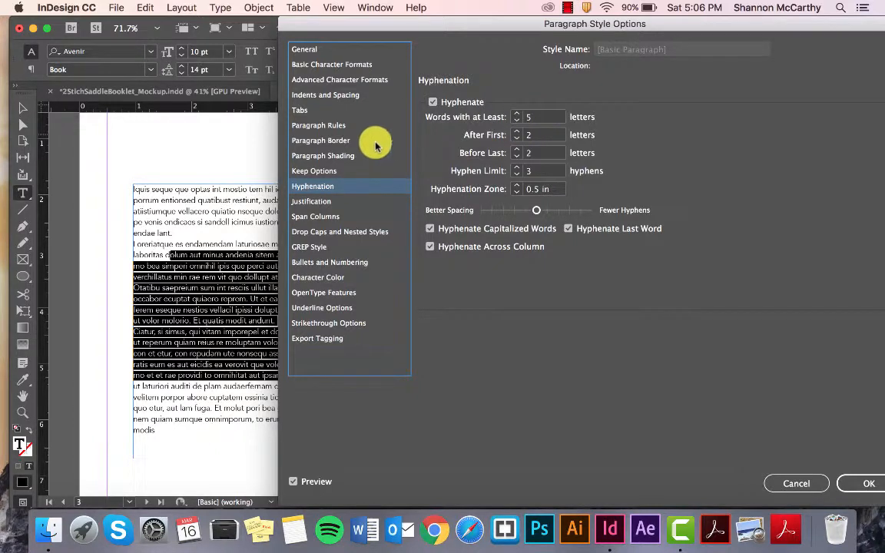
click(311, 203)
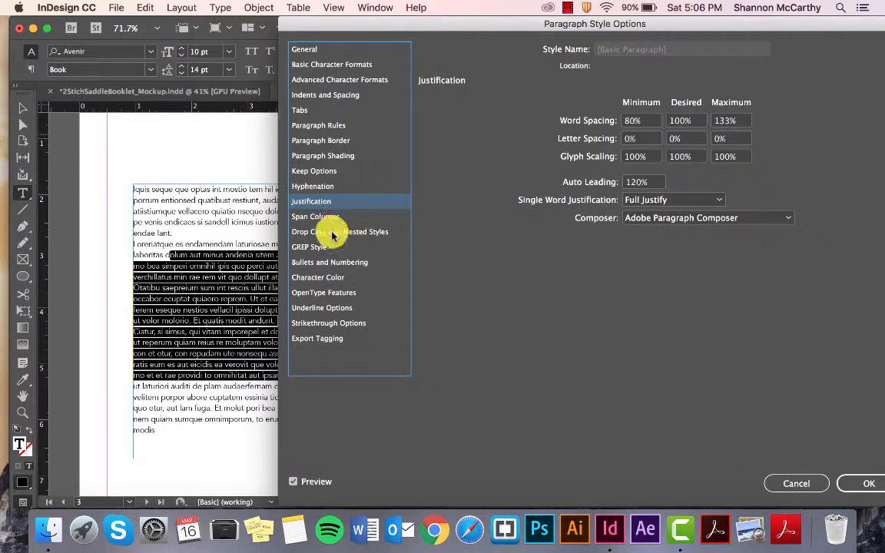
click(310, 246)
click(320, 263)
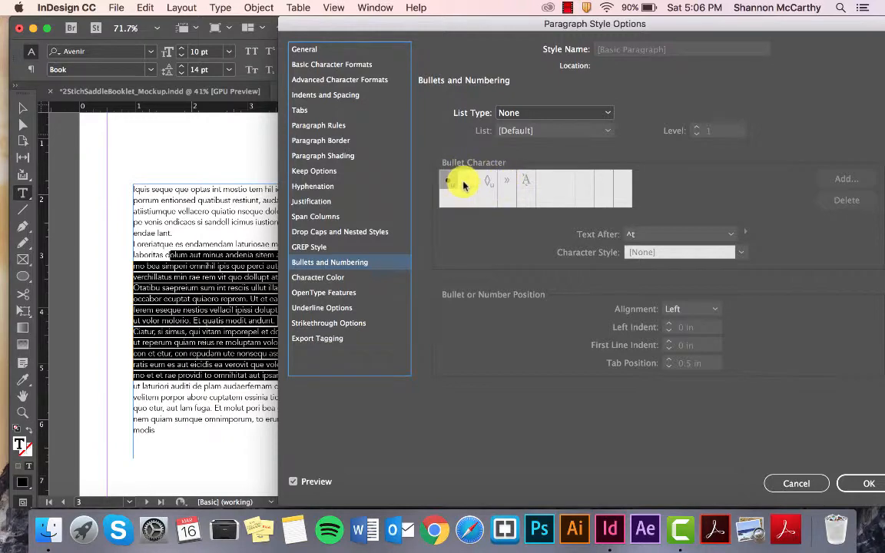
Step: Set the [Basic Paragraph] style's character color to C=15 M=100 Y=100 K=0, review the remaining option categories and save the style
click(330, 277)
click(559, 170)
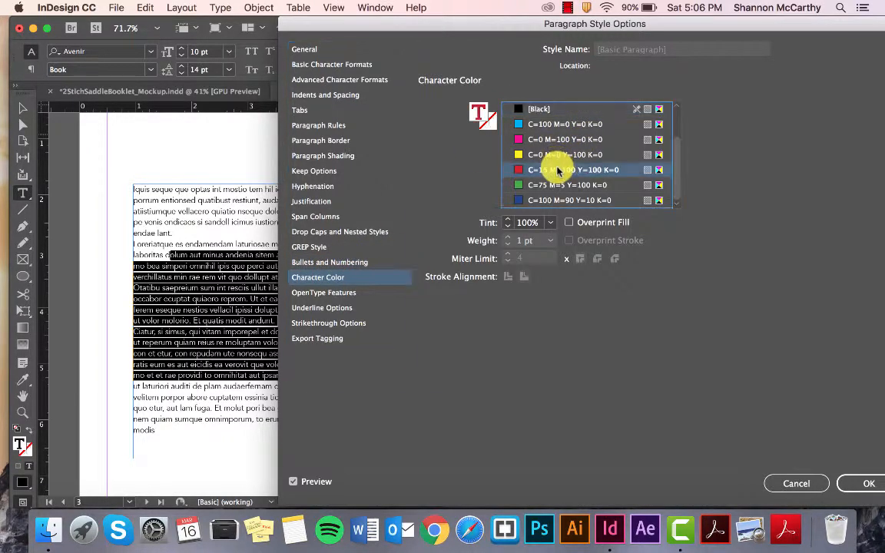
click(324, 290)
click(323, 308)
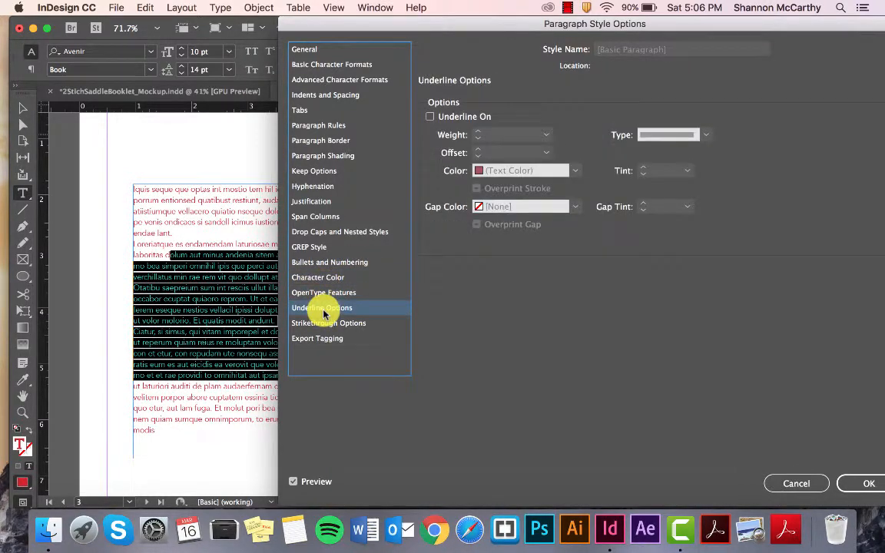
click(329, 337)
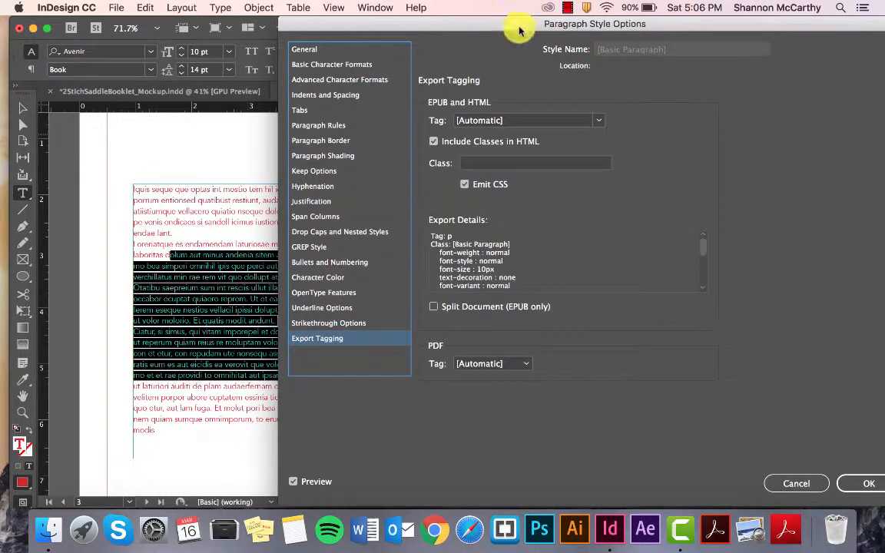
drag(519, 30, 435, 17)
click(258, 69)
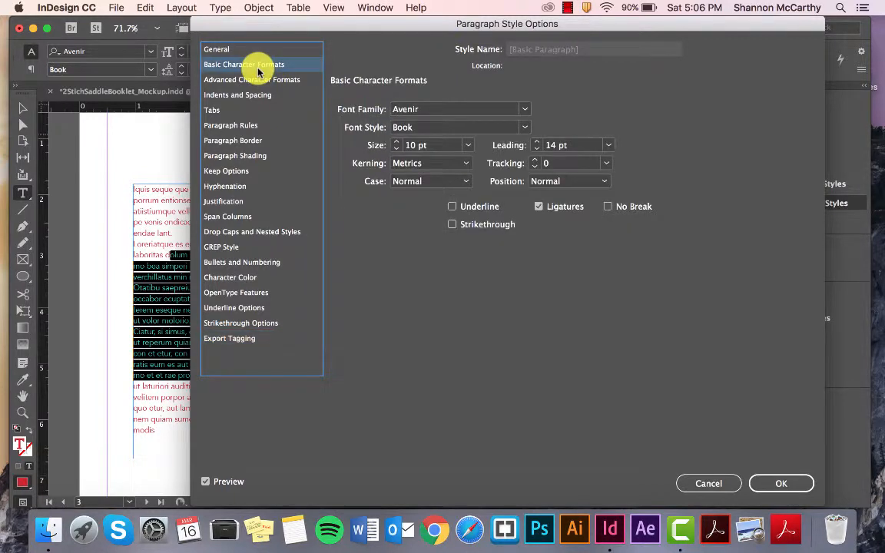
click(251, 262)
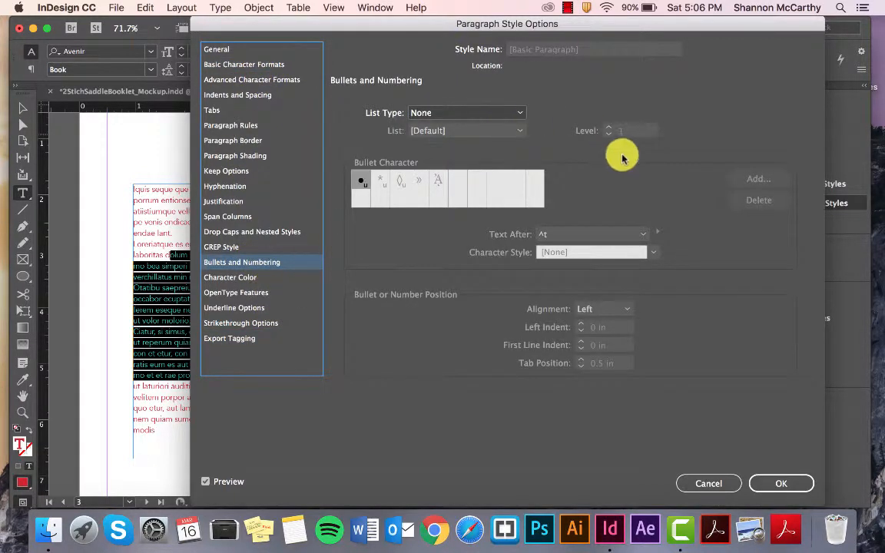
click(801, 483)
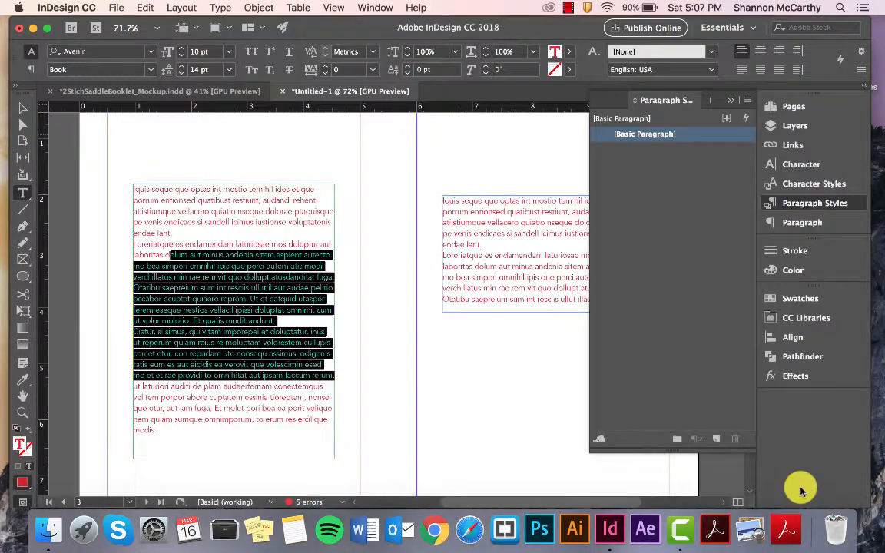
click(119, 295)
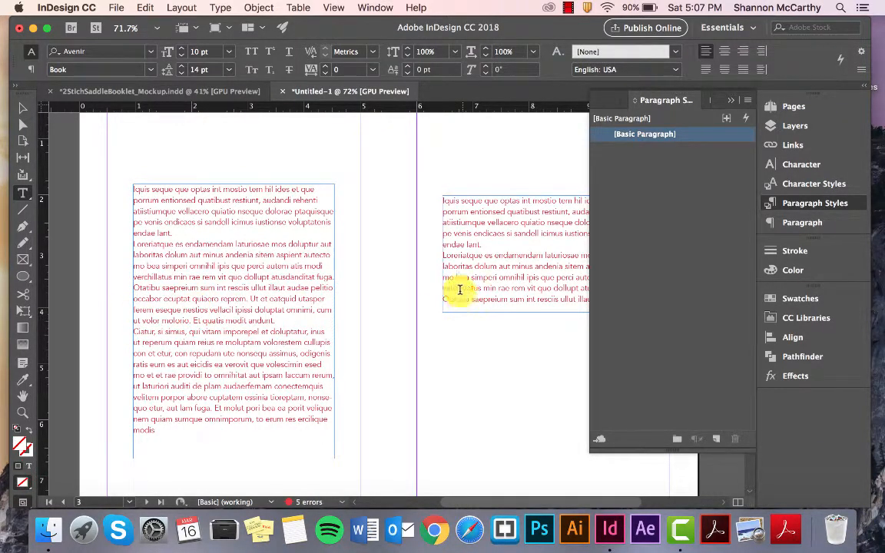
Step: Create a new paragraph style and set its font family to Baskerville
double_click(670, 136)
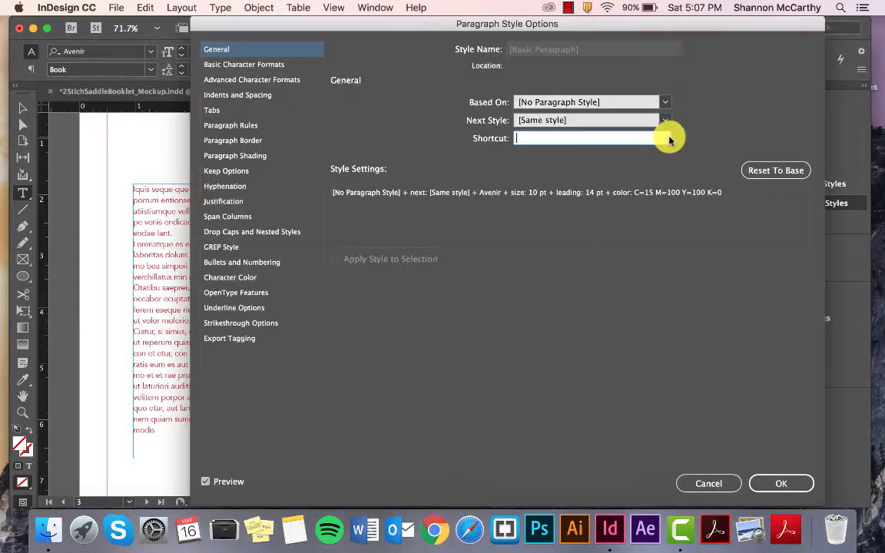
click(705, 485)
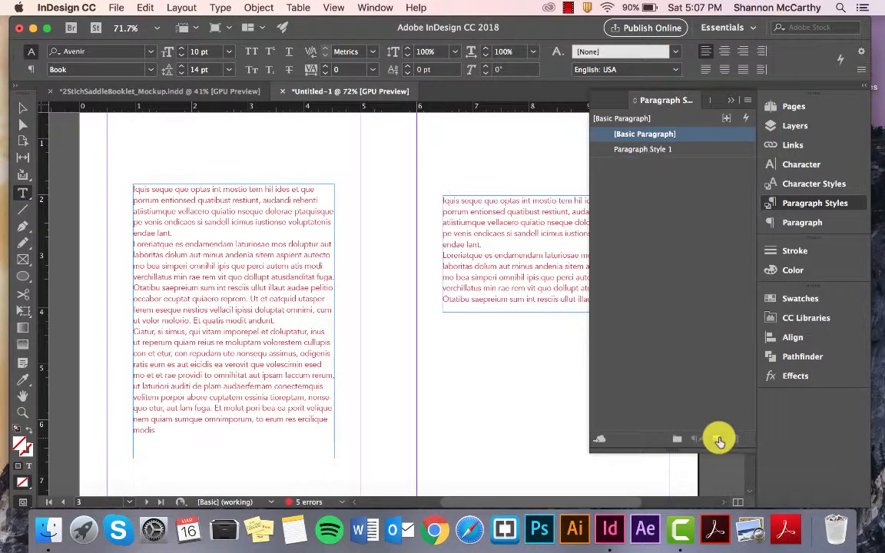
click(661, 150)
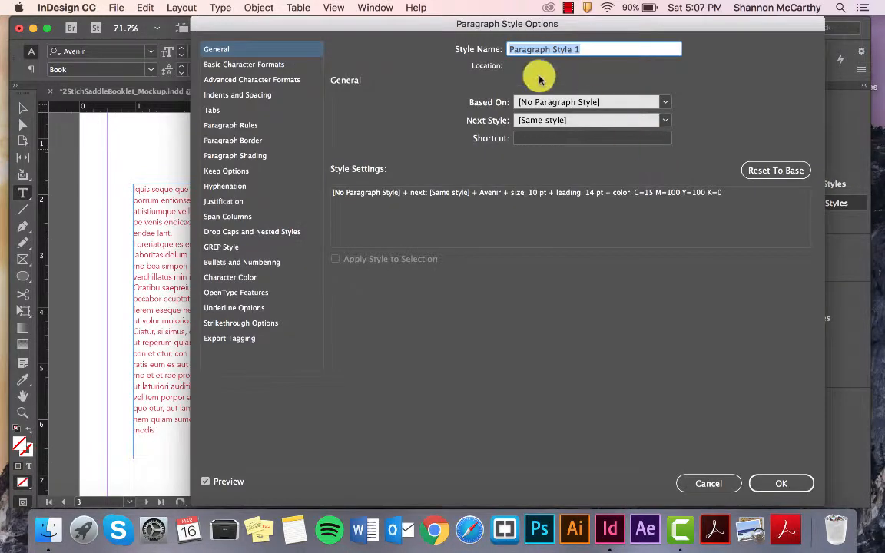
click(251, 80)
click(246, 64)
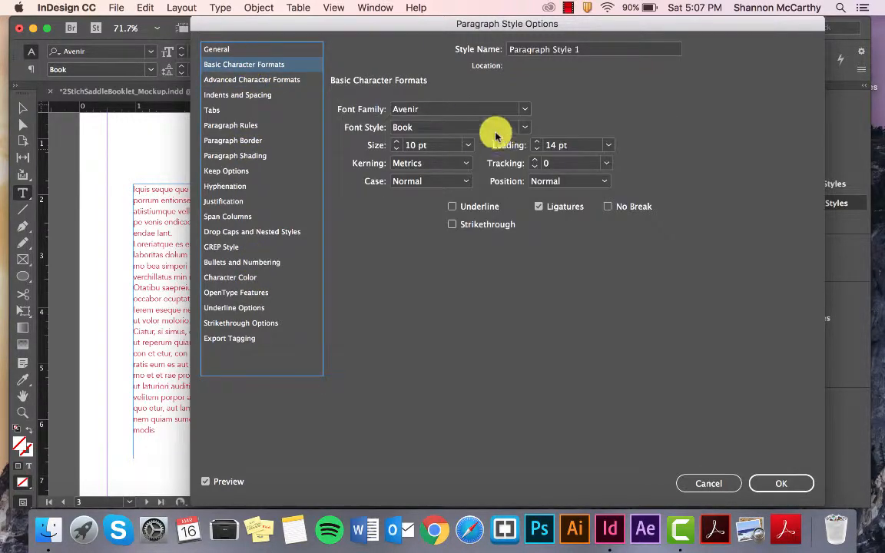
click(524, 109)
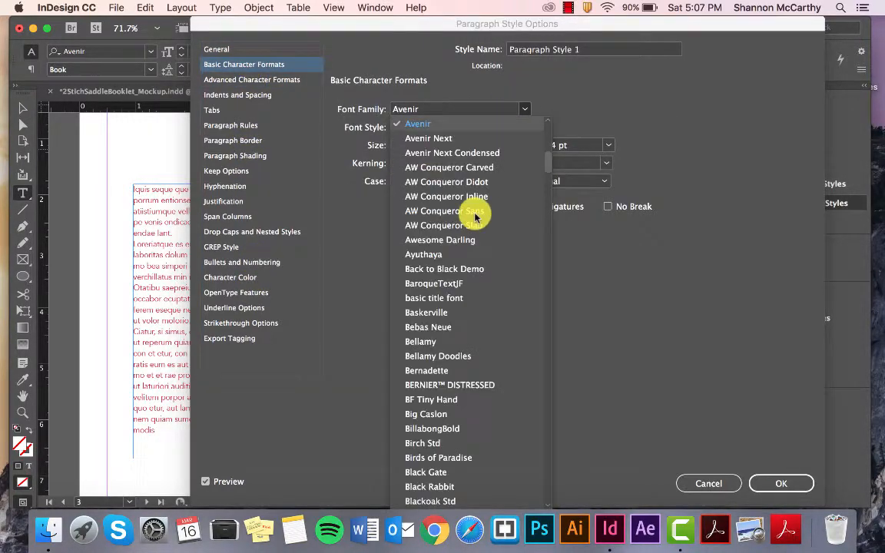
click(455, 311)
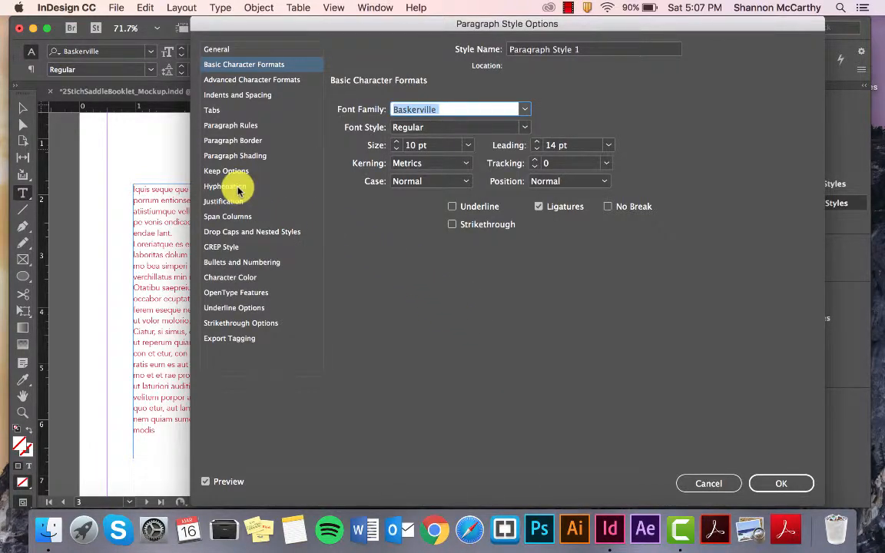
Step: Set the character color of Paragraph Style 1 to green C=75 M=5 Y=100 K=0 and save the style
click(230, 277)
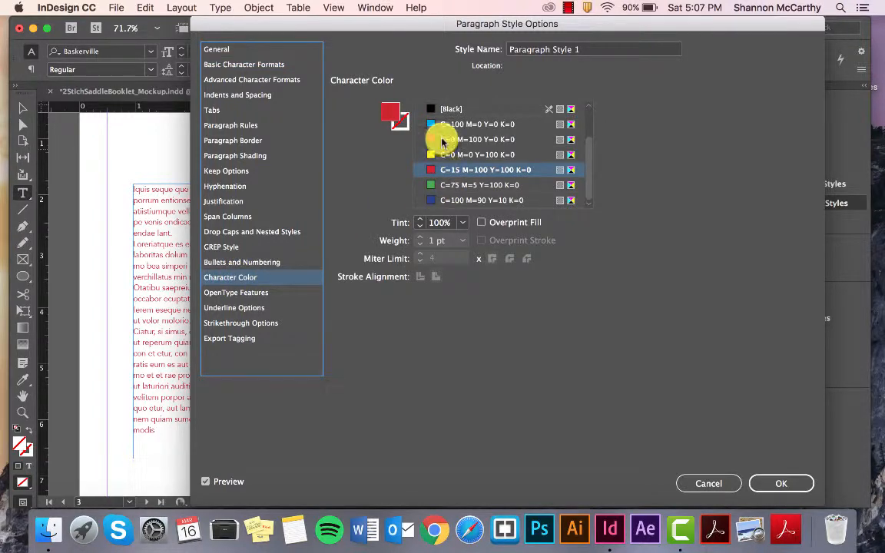
click(450, 184)
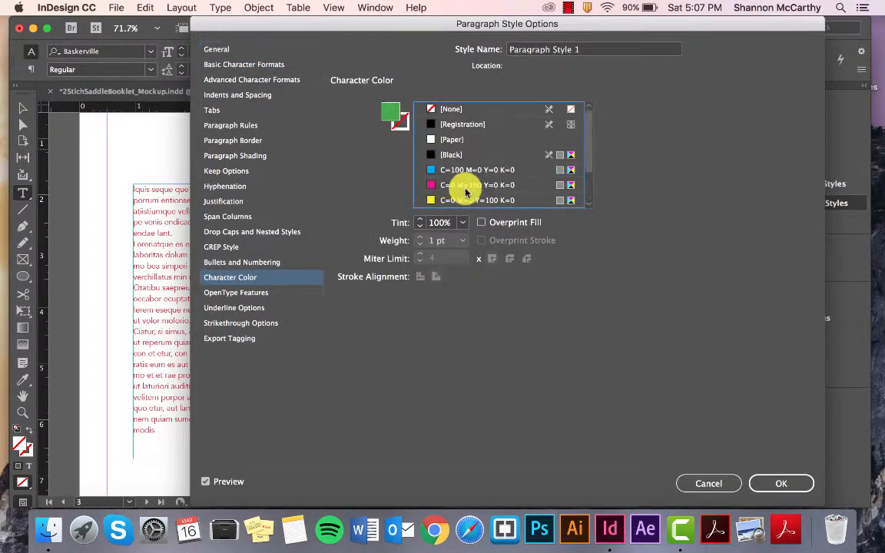
click(786, 482)
Step: Apply Paragraph Style 1 to the second paragraph of the left page's text frame
click(256, 257)
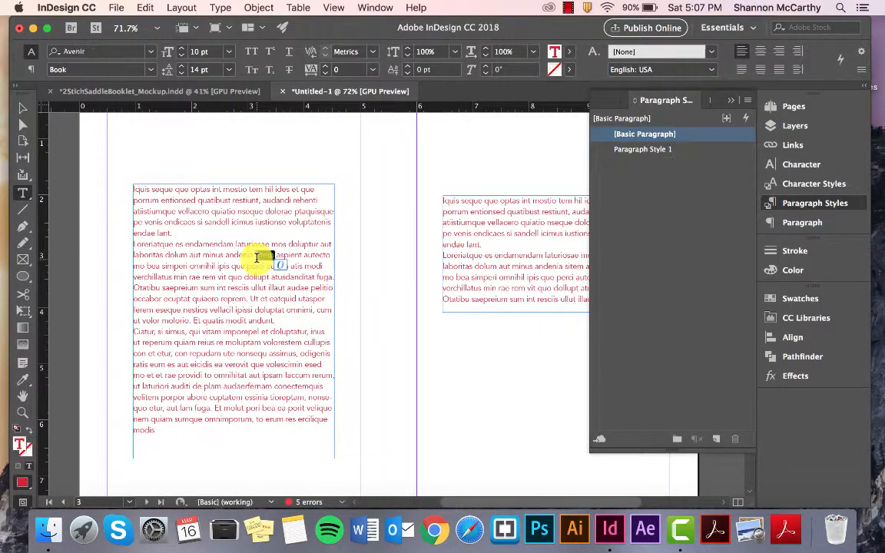
triple_click(257, 258)
click(642, 149)
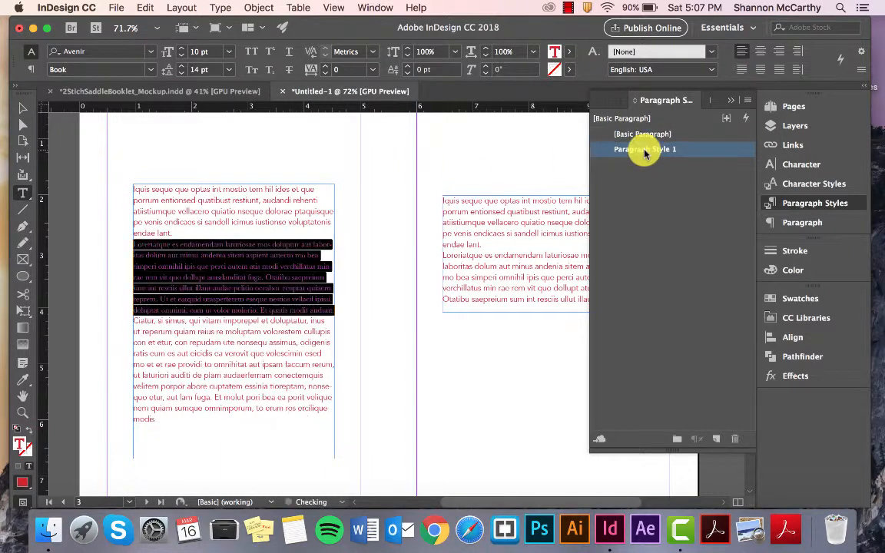
Step: Apply Paragraph Style 1 to all the text in the left page's text frame
click(247, 261)
drag(325, 315, 205, 241)
click(229, 258)
key(super+a)
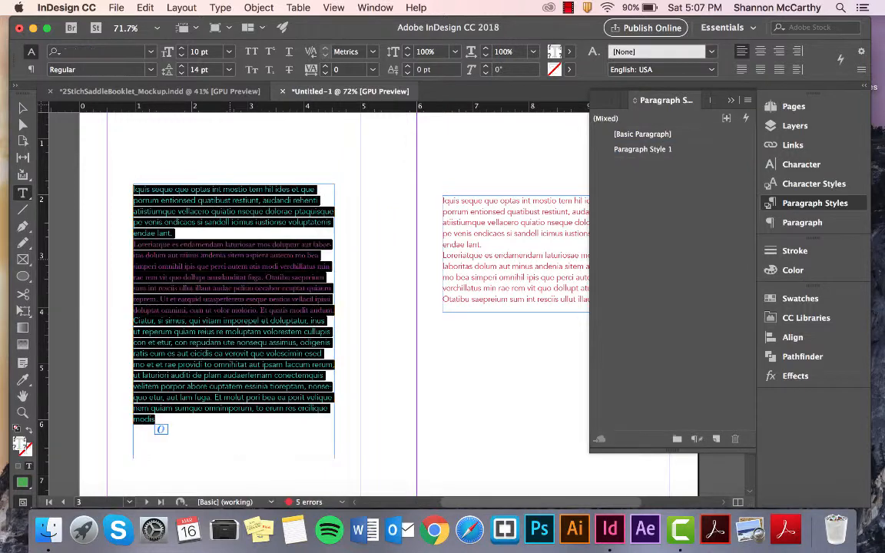
click(646, 149)
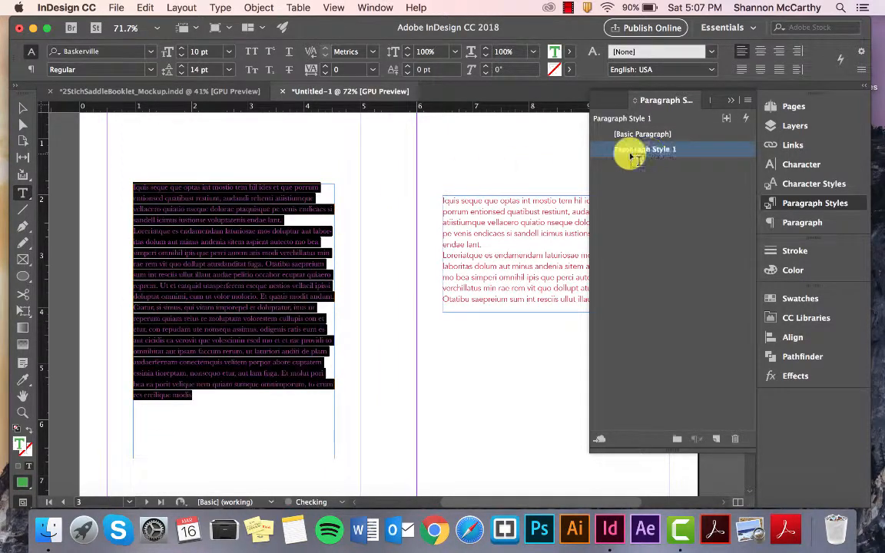
click(187, 304)
Step: Select the text frames spread by spread down to pages 8 and 9, and apply Paragraph Style 1 to that last pair
drag(316, 218, 533, 394)
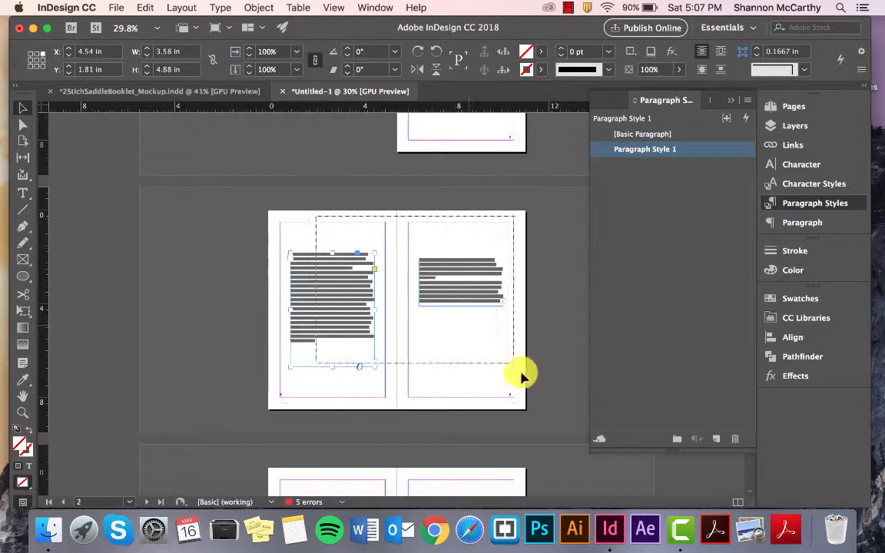
scroll(533, 394, down, 5)
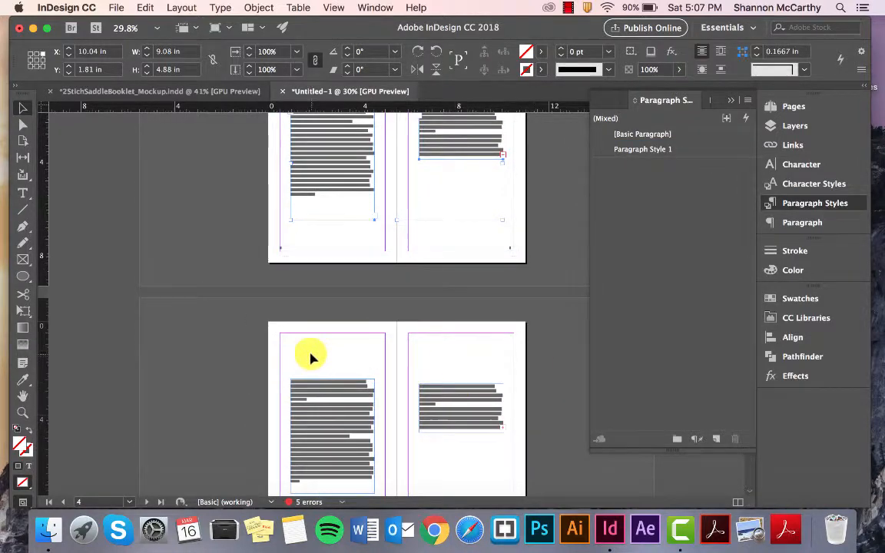
drag(306, 355, 479, 453)
scroll(479, 453, down, 4)
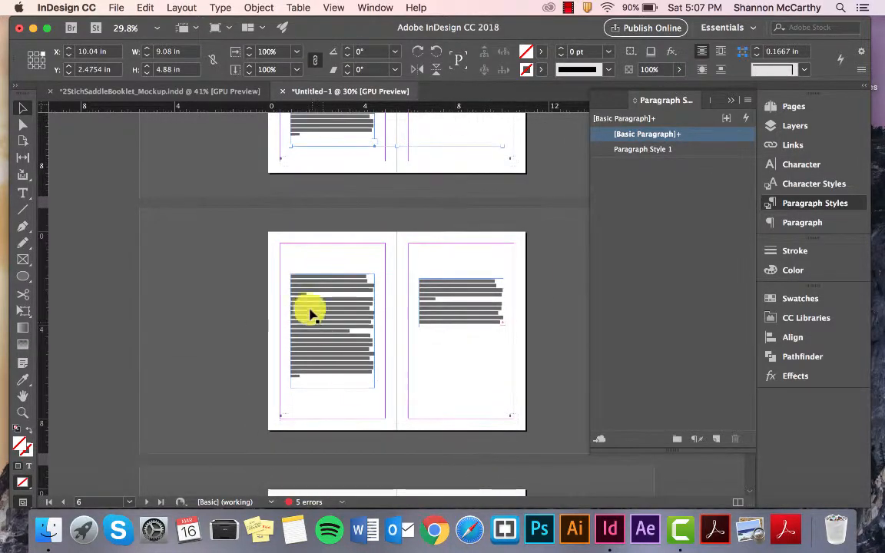
drag(284, 253, 450, 367)
scroll(449, 363, down, 4)
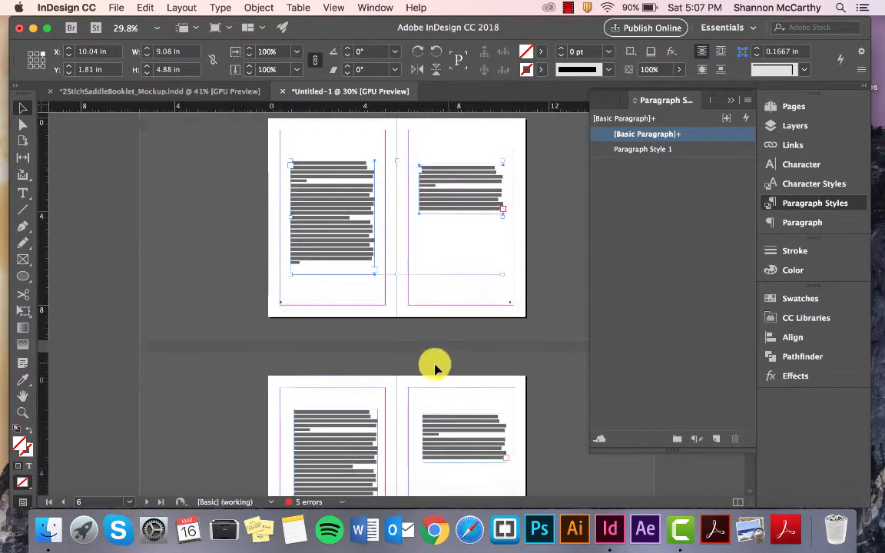
drag(351, 388, 484, 479)
scroll(483, 479, down, 4)
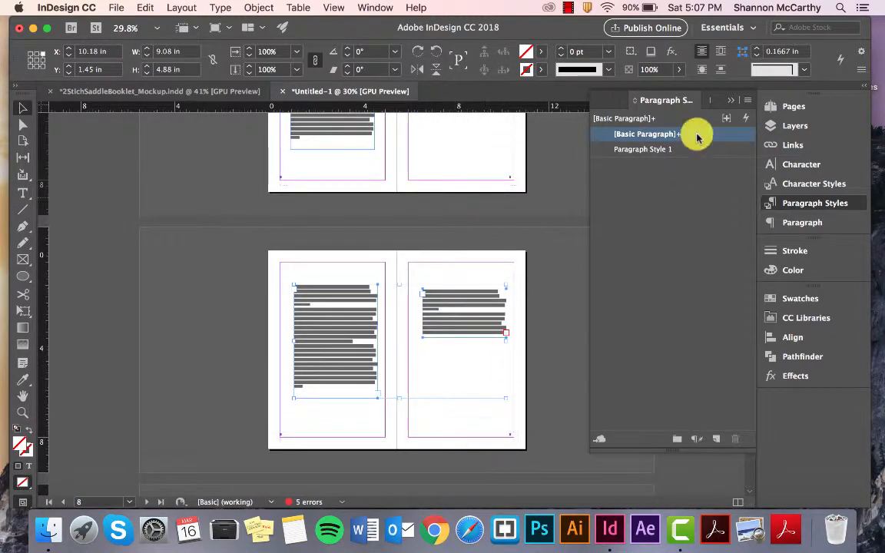
click(662, 149)
Step: Deselect the frames and examine the applied text styling from the pages 8 and 9 spread back to page 2
key(super+equal)
scroll(434, 353, up, 2)
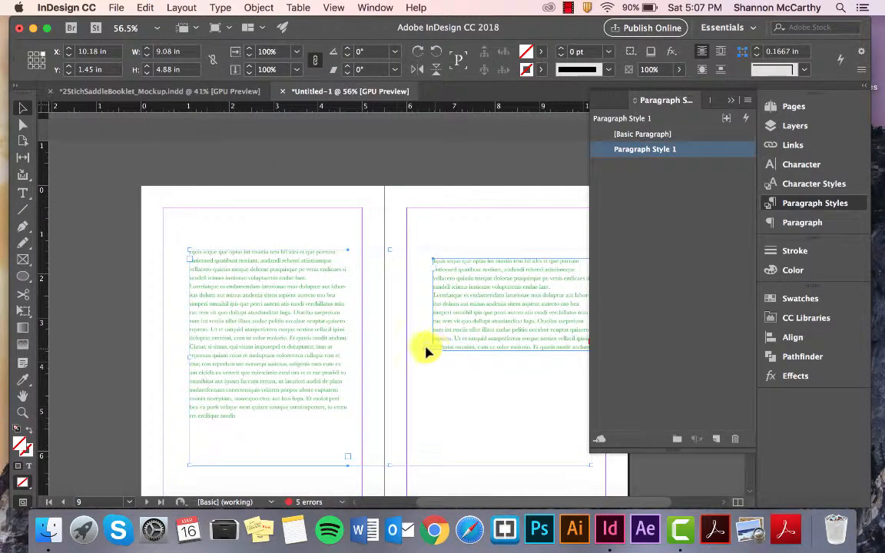
click(398, 235)
scroll(398, 236, up, 15)
scroll(351, 322, up, 1)
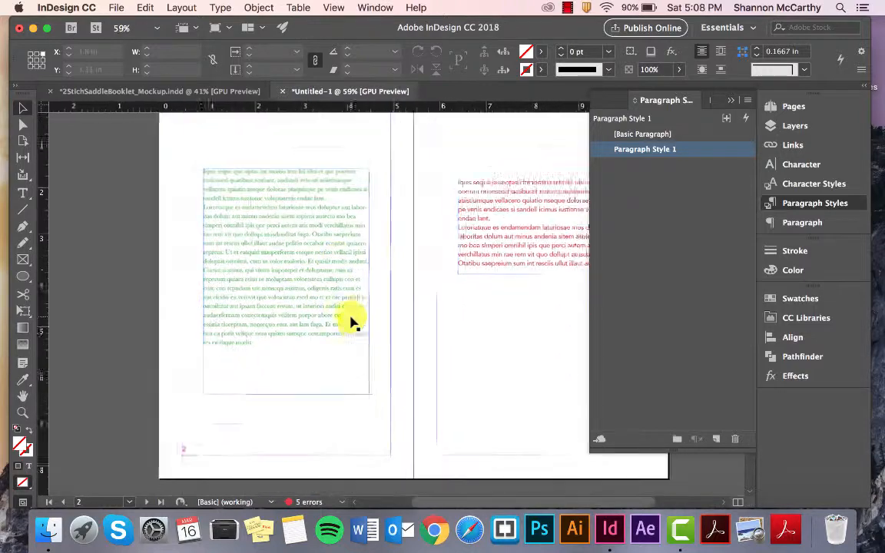
Step: Extend the page 3 text frame downward to about 4.6 in tall
scroll(351, 322, down, 1)
scroll(338, 317, right, 3)
scroll(338, 317, up, 1)
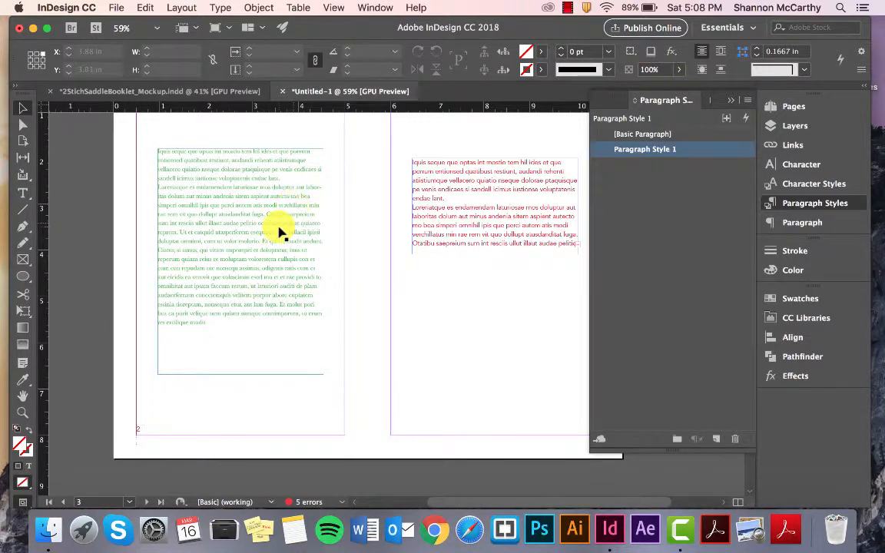
scroll(281, 232, down, 1)
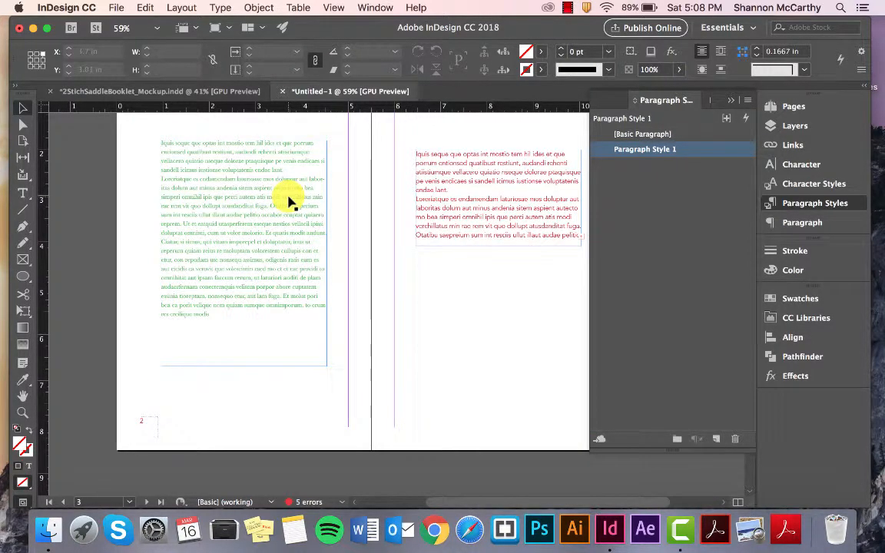
scroll(355, 217, right, 1)
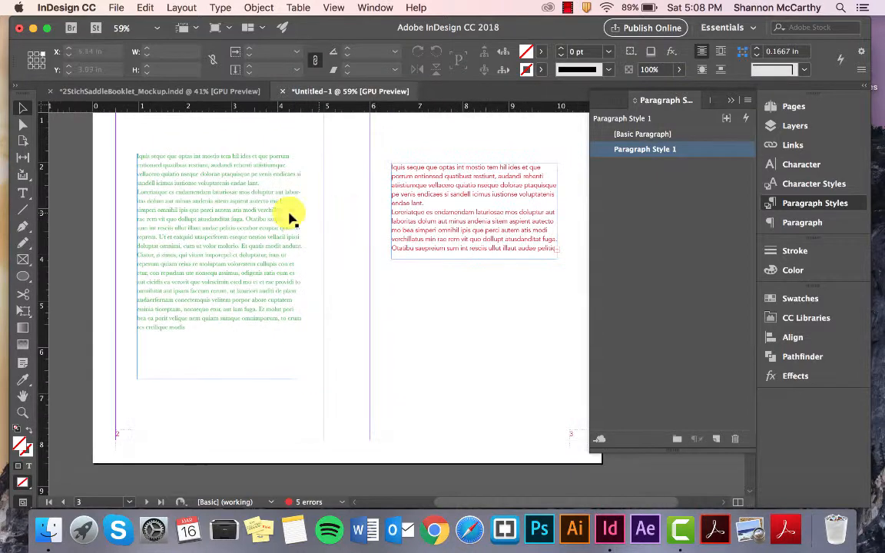
click(419, 195)
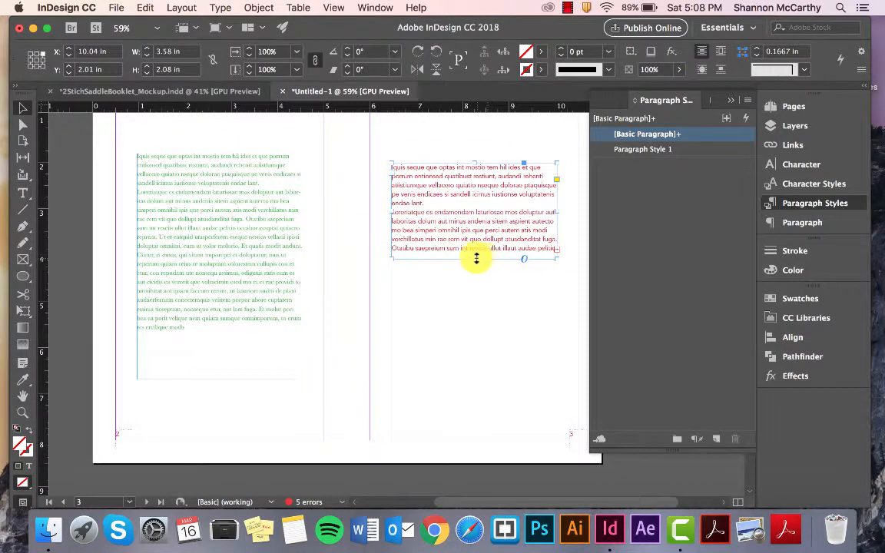
drag(475, 262, 476, 374)
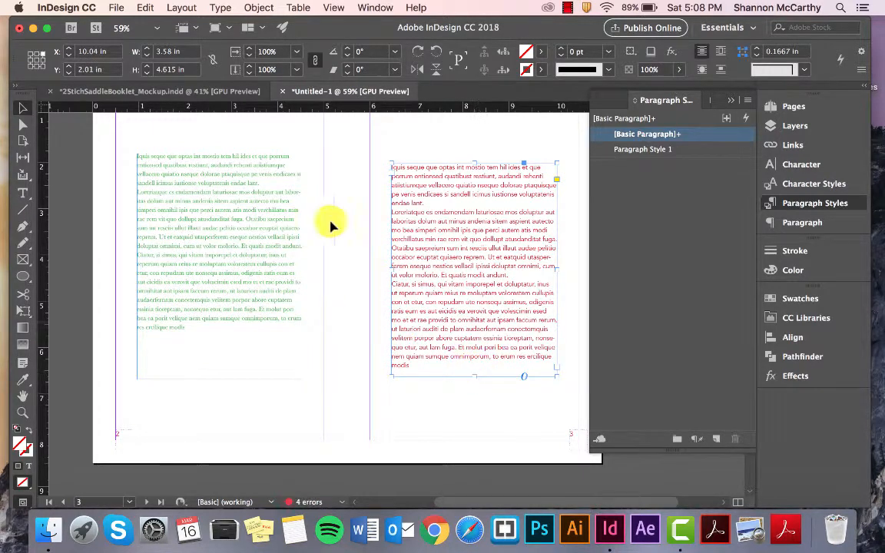
Step: Delete the text frames on pages 2 and 3, and draw a new text frame about 3.62 by 6.32 in on page 2
drag(243, 142, 476, 314)
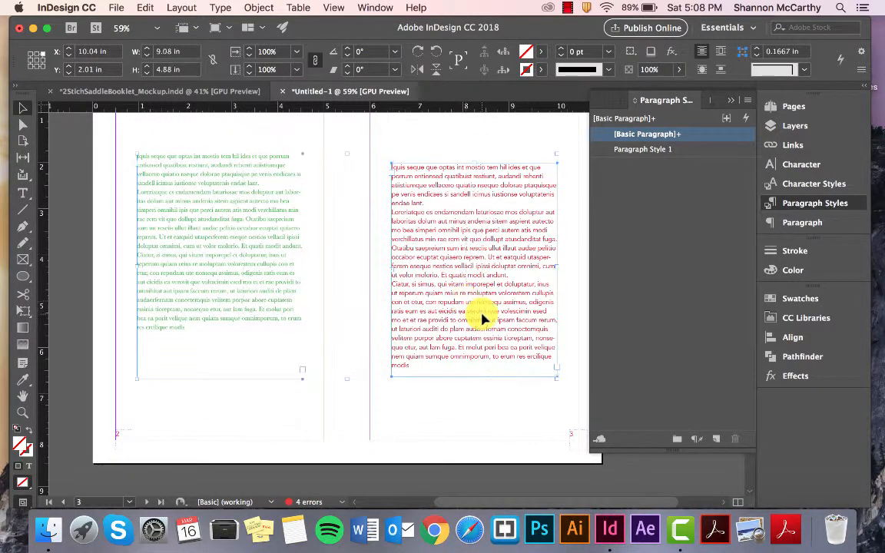
key(Delete)
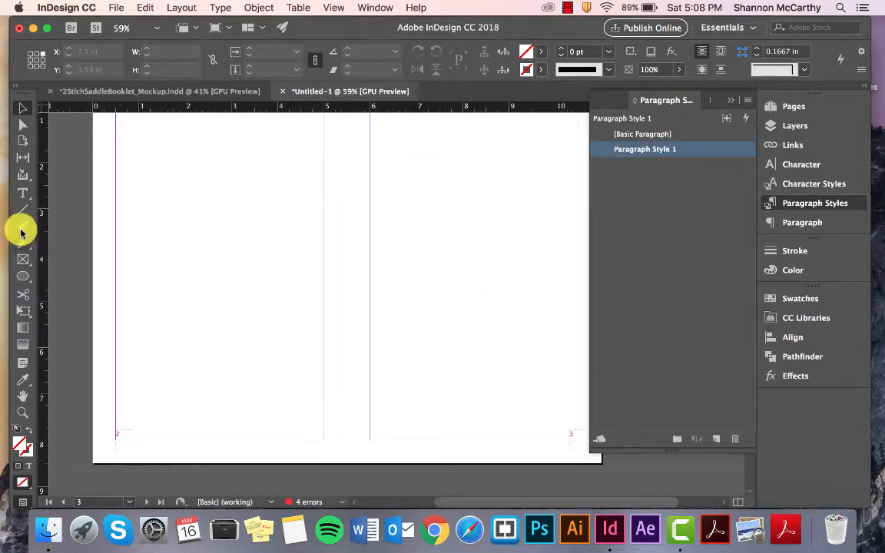
click(22, 192)
drag(138, 125, 305, 417)
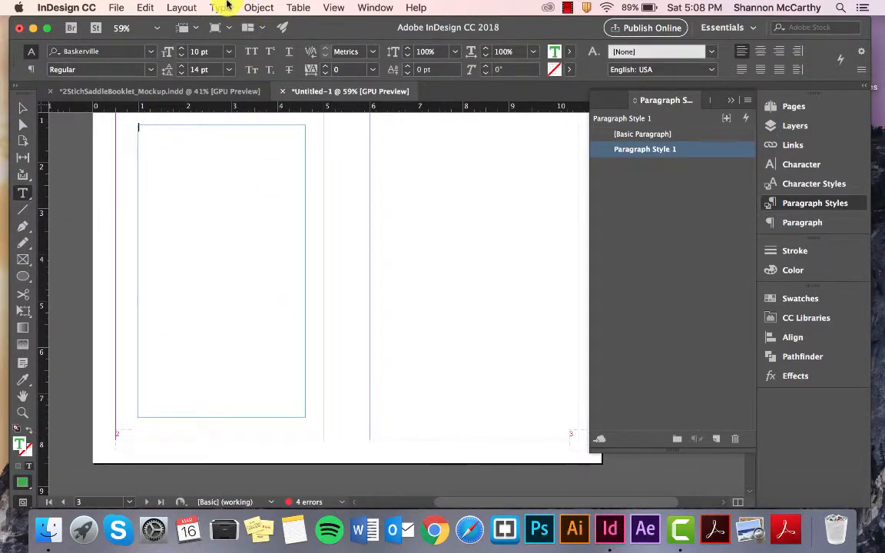
Step: Fill the new page 2 frame with placeholder text and shorten the frame to about 5.31 in tall
click(222, 8)
click(319, 440)
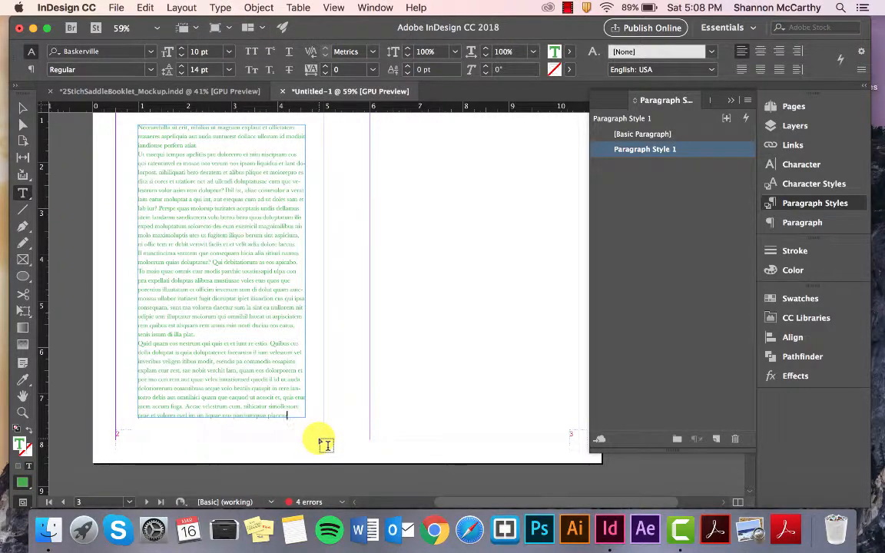
click(22, 108)
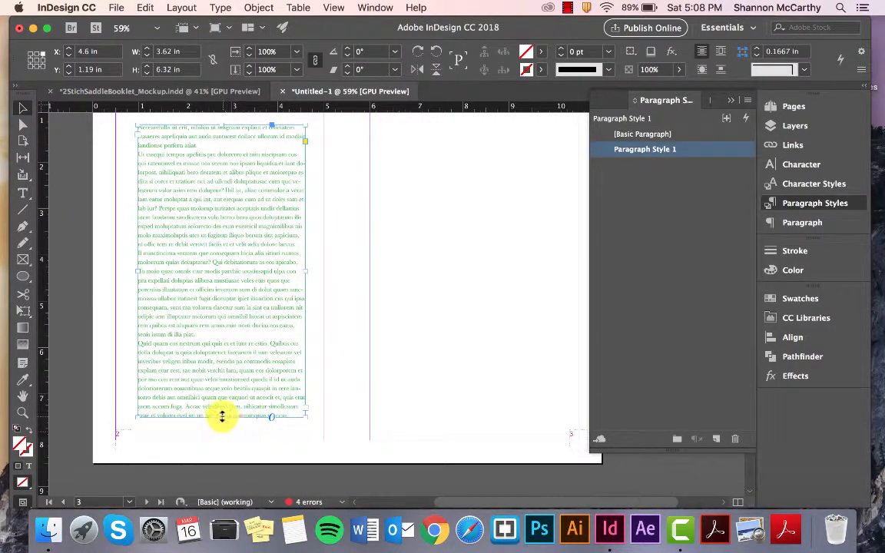
drag(222, 415, 213, 376)
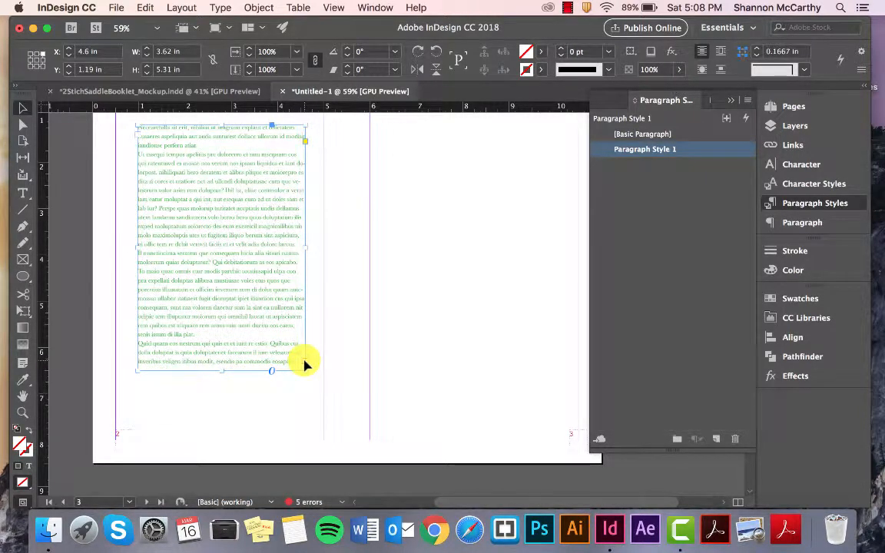
Step: Thread the page 2 frame's overset text into a new frame about 3.4 by 4.98 in on page 3
scroll(304, 365, up, 3)
scroll(305, 364, right, 2)
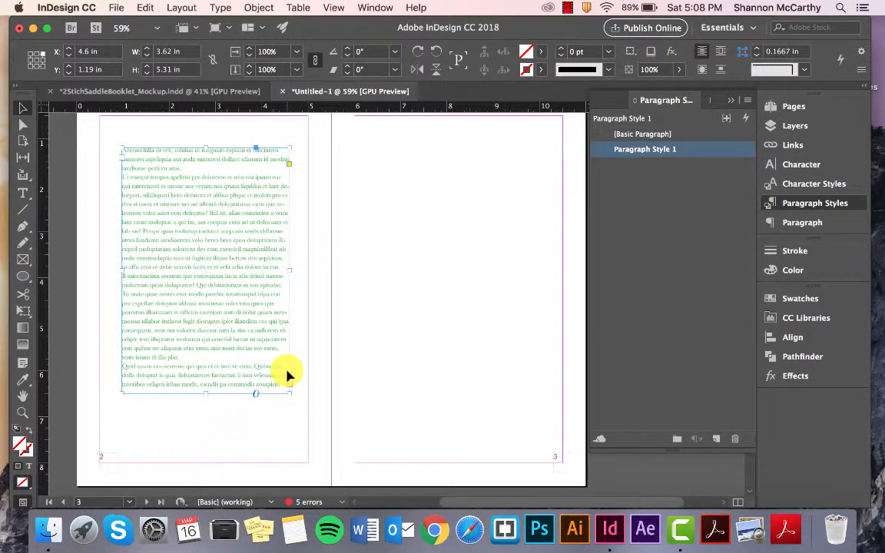
scroll(295, 392, up, 10)
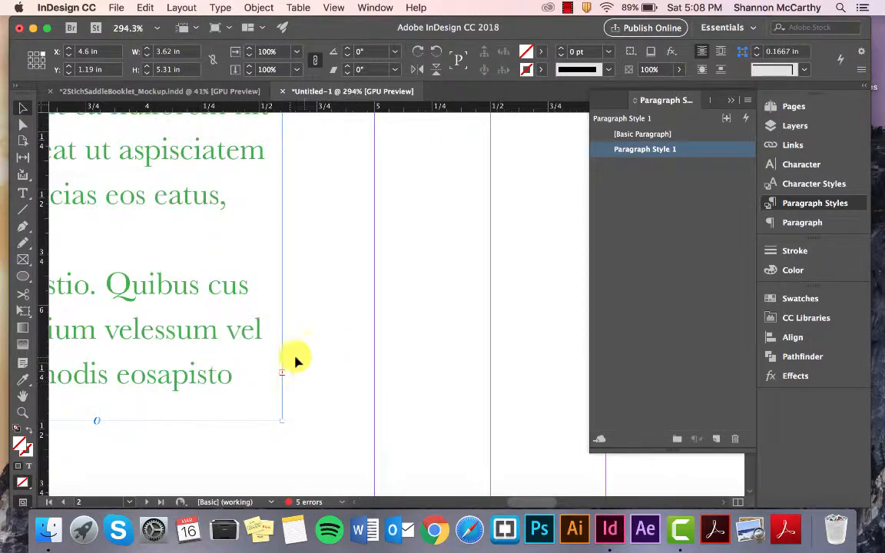
scroll(284, 376, down, 5)
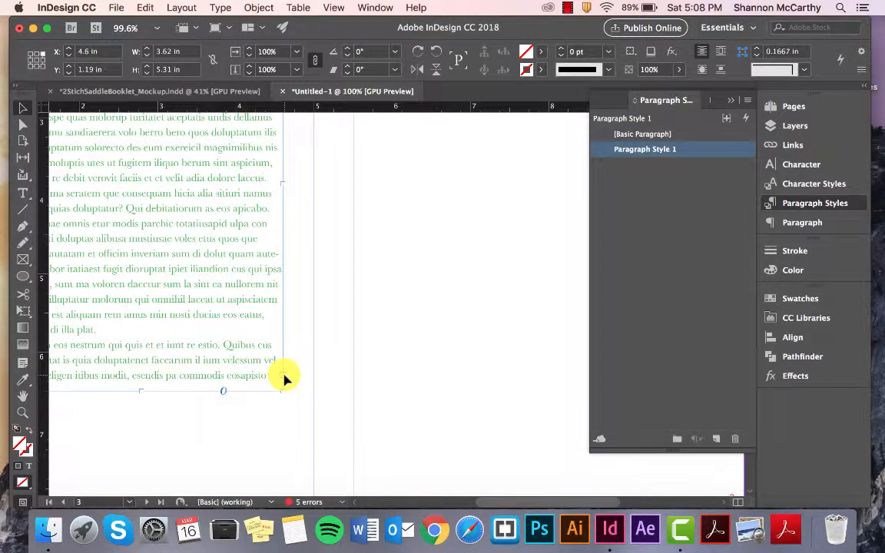
scroll(284, 377, down, 3)
click(283, 377)
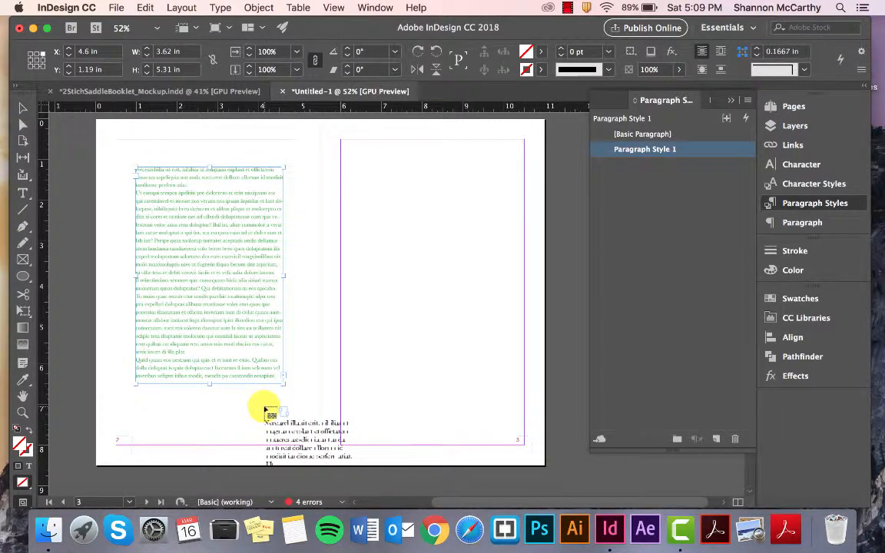
drag(349, 162, 488, 365)
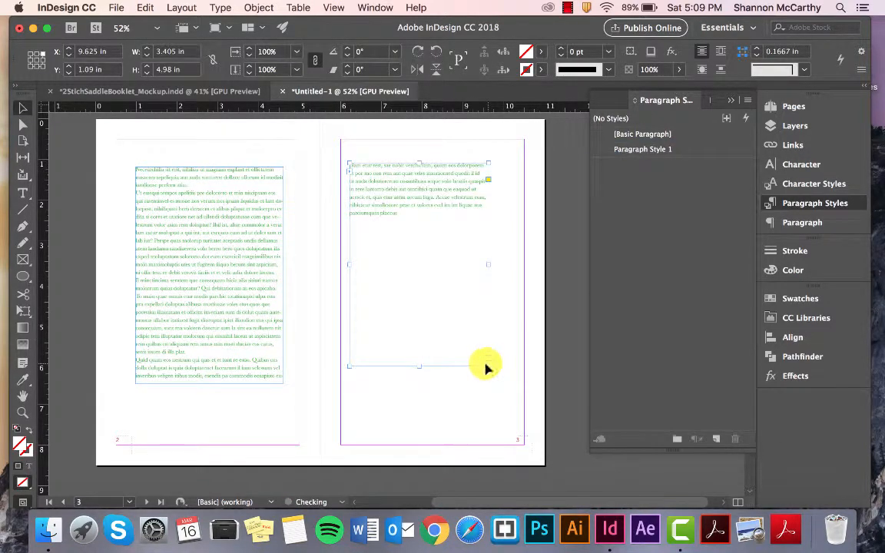
Step: Apply Basic Paragraph to all the threaded text across pages 2 and 3
click(170, 206)
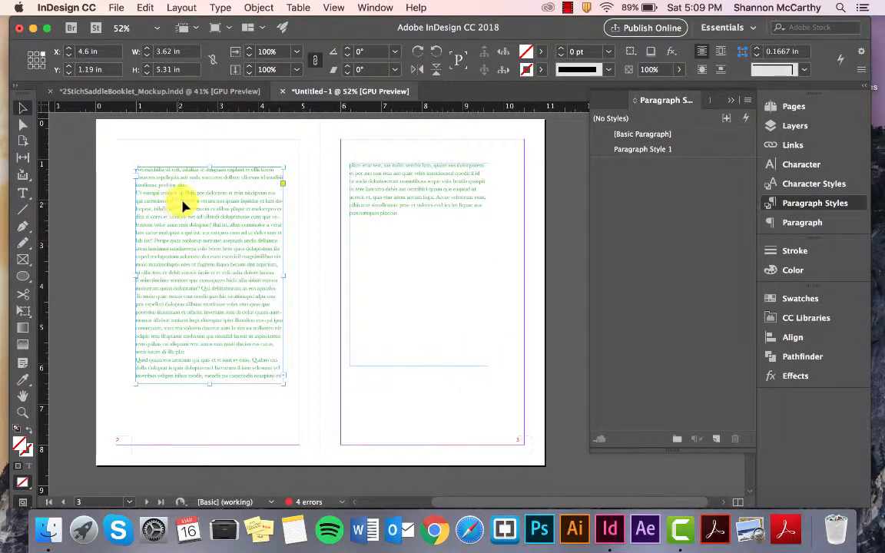
click(643, 135)
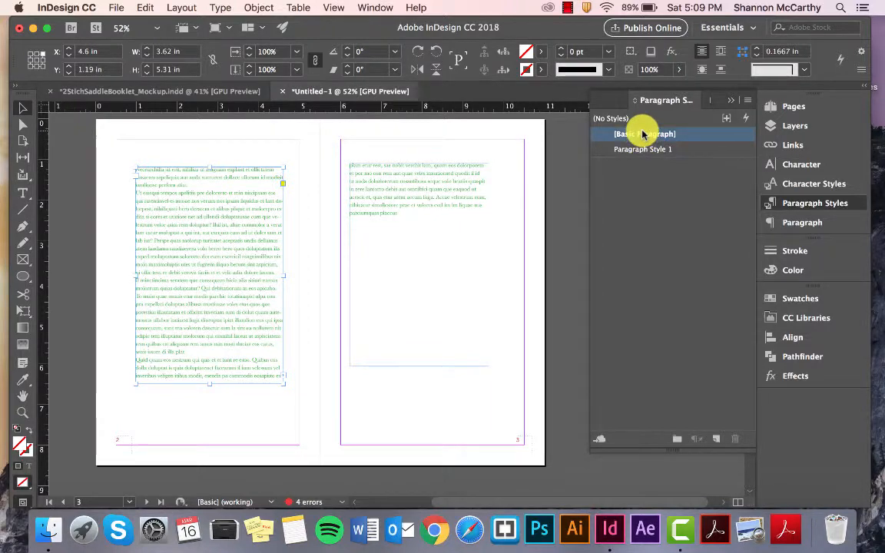
click(643, 149)
double_click(152, 195)
triple_click(152, 195)
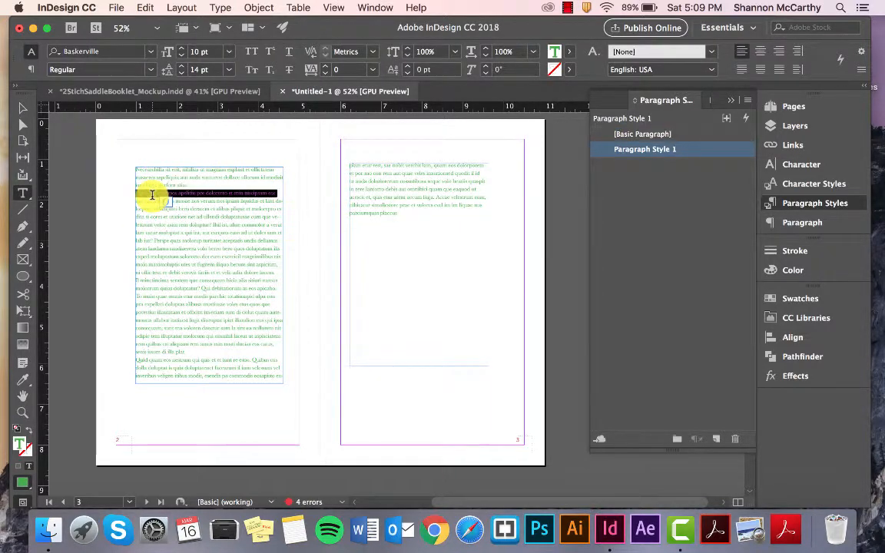
key(super+a)
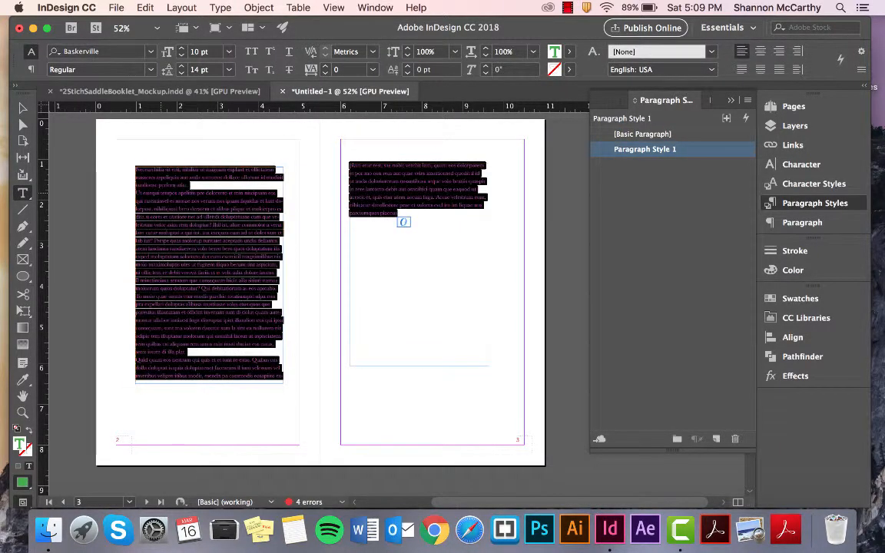
click(645, 134)
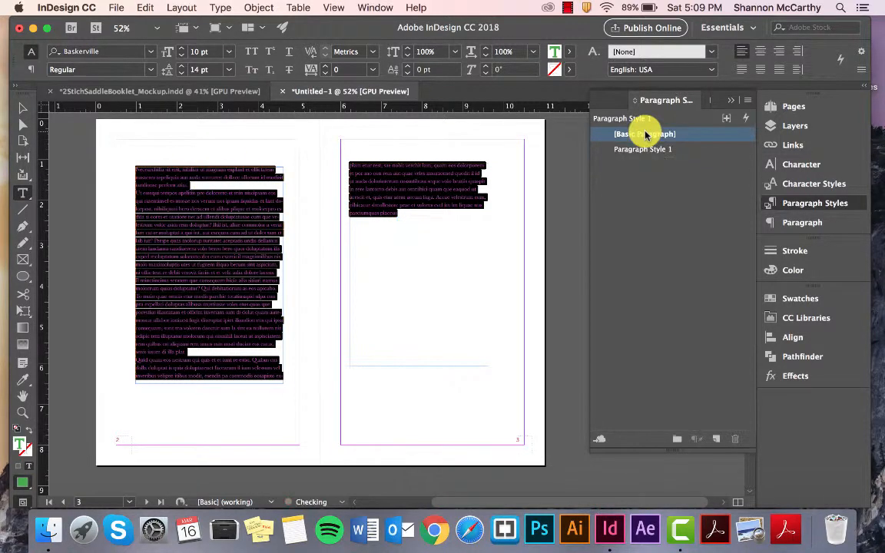
click(335, 187)
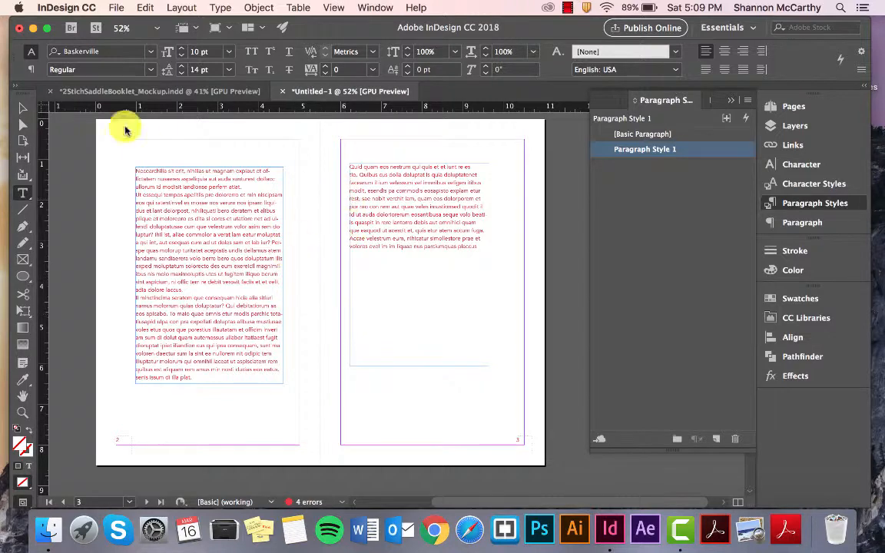
Step: Select all the text in page 4's unthreaded frame and compare it with the linked frames on pages 2 and 3
click(23, 106)
scroll(253, 227, down, 8)
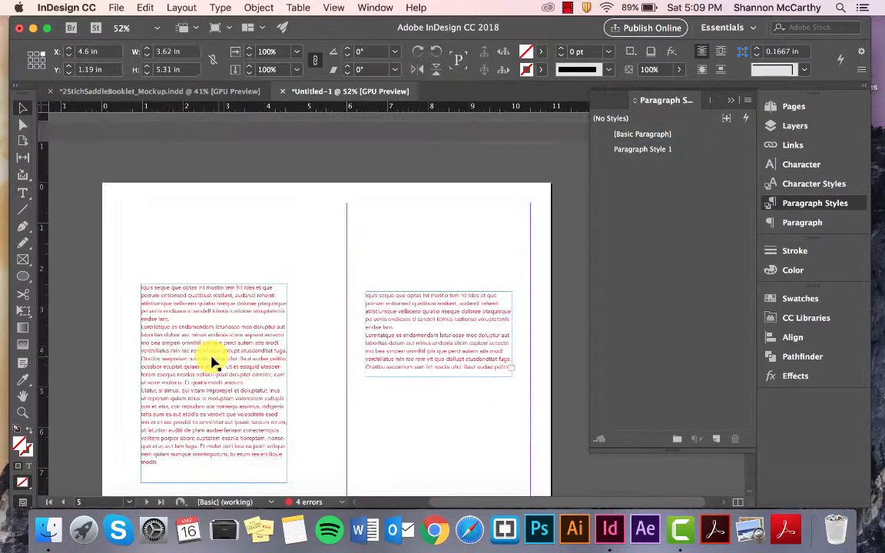
click(191, 321)
click(23, 193)
triple_click(200, 358)
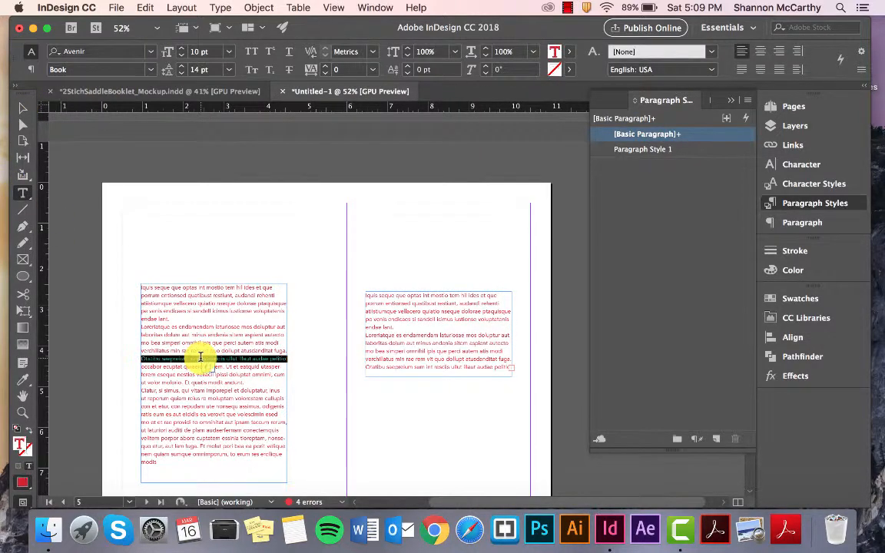
key(super+a)
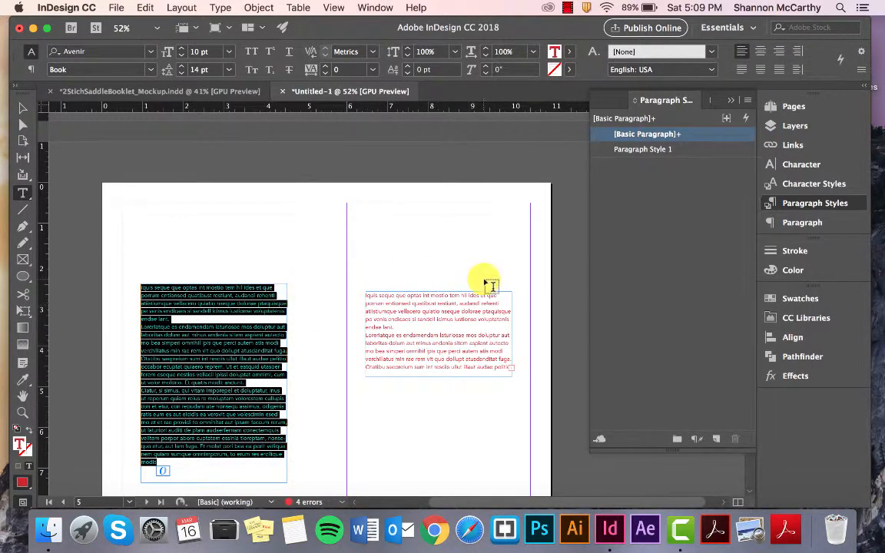
scroll(481, 240, up, 10)
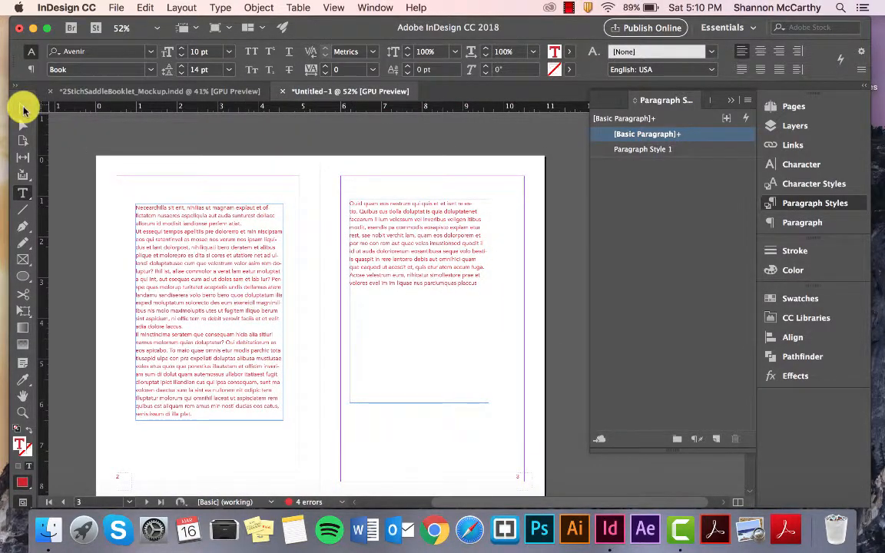
click(23, 110)
scroll(189, 235, down, 2)
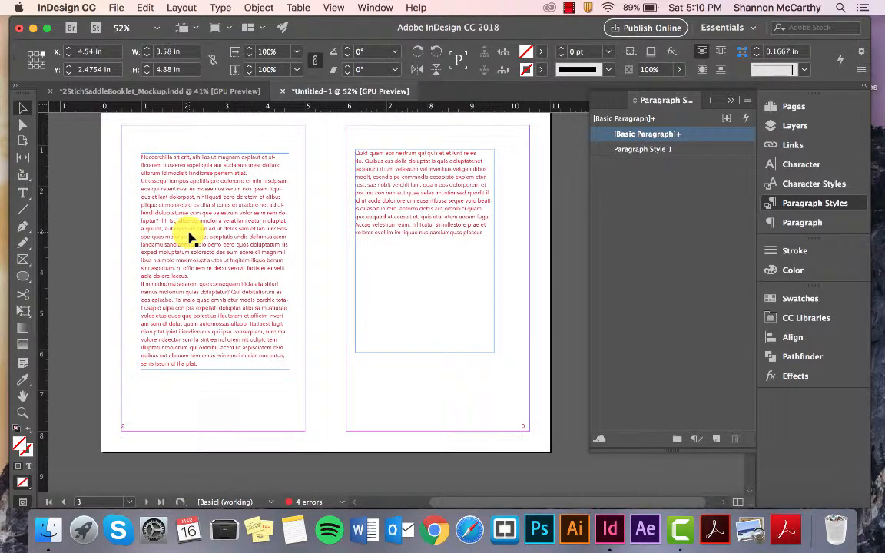
Step: Apply Paragraph Style 1 to the whole threaded story on pages 2 and 3
click(23, 193)
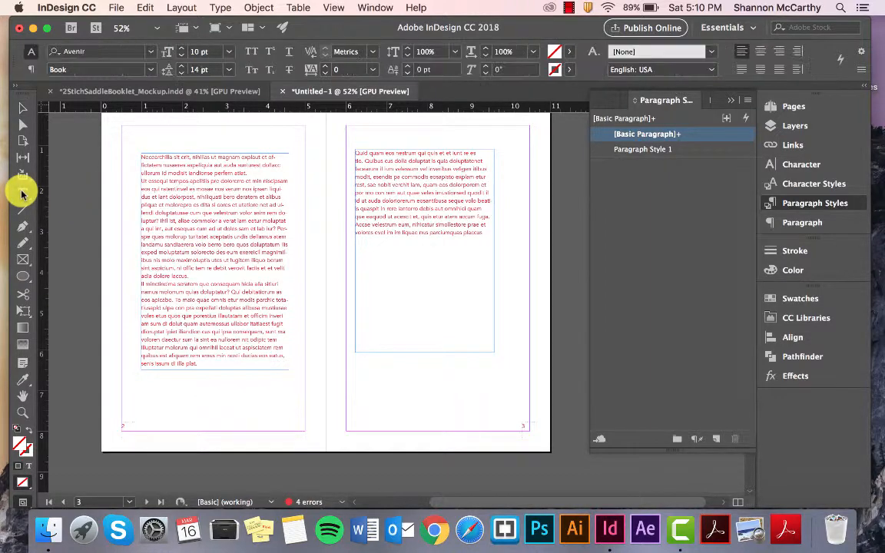
drag(141, 159, 267, 394)
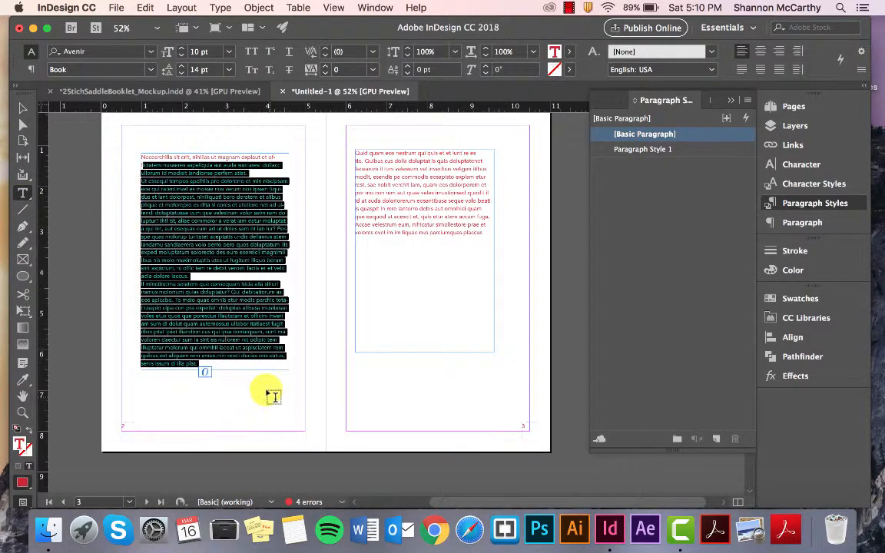
double_click(209, 222)
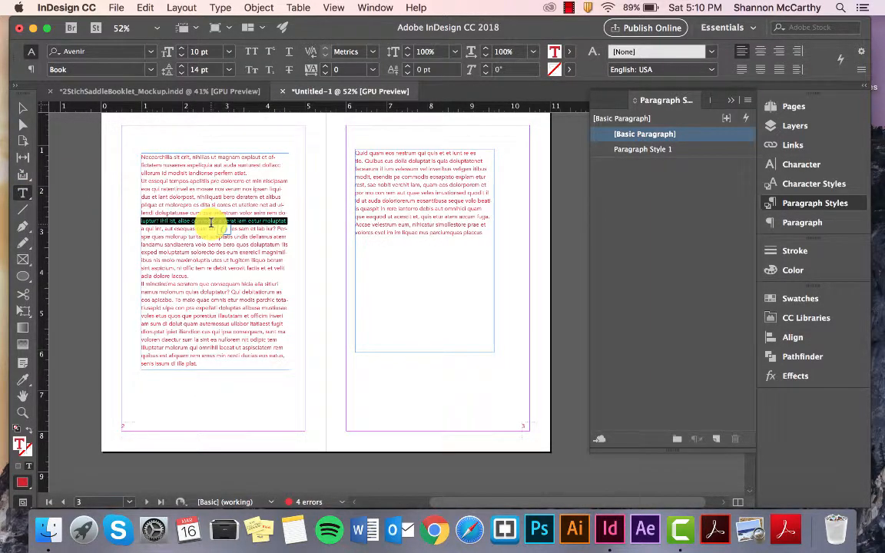
key(super+a)
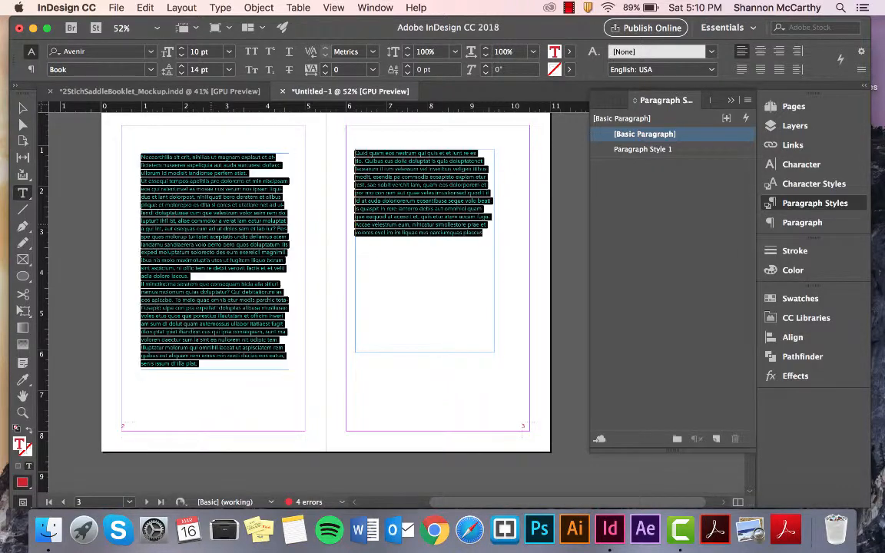
click(658, 153)
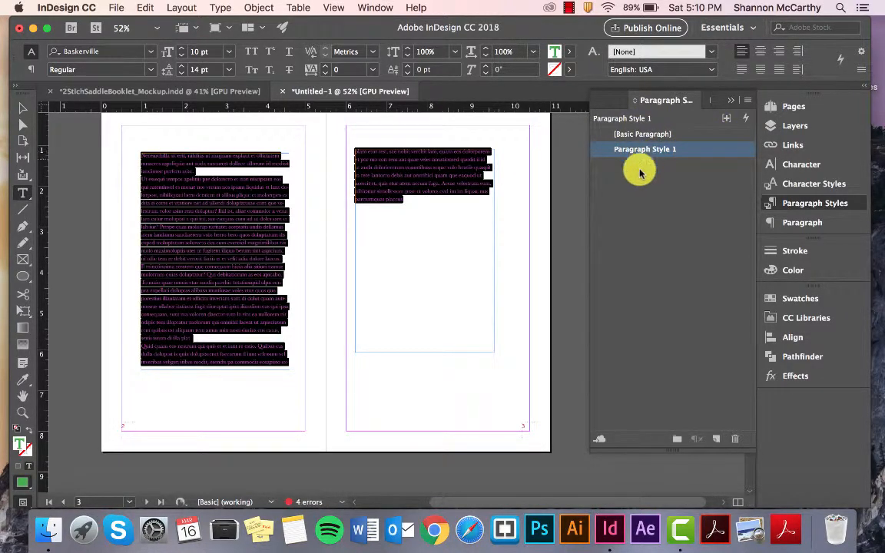
click(247, 250)
Step: Apply Paragraph Style 1 to all the text in page 4's text frame
scroll(245, 253, down, 10)
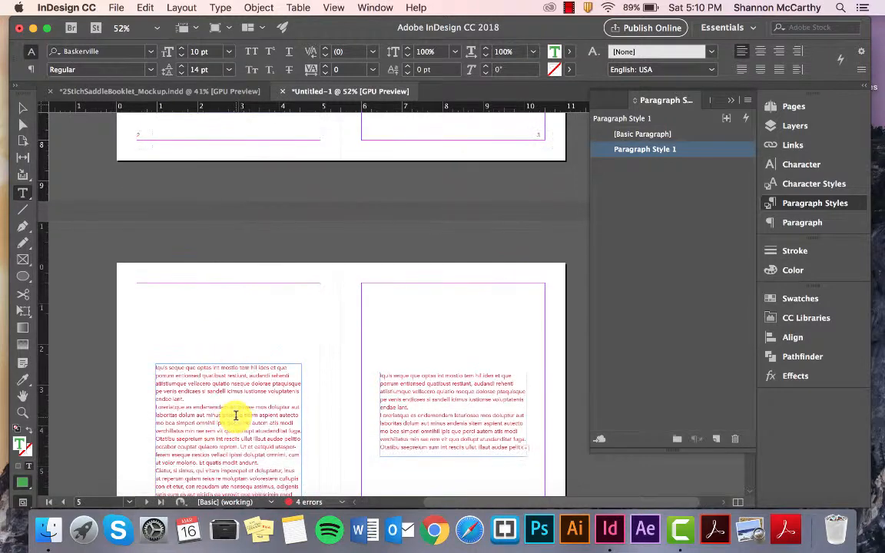
click(235, 414)
key(super+a)
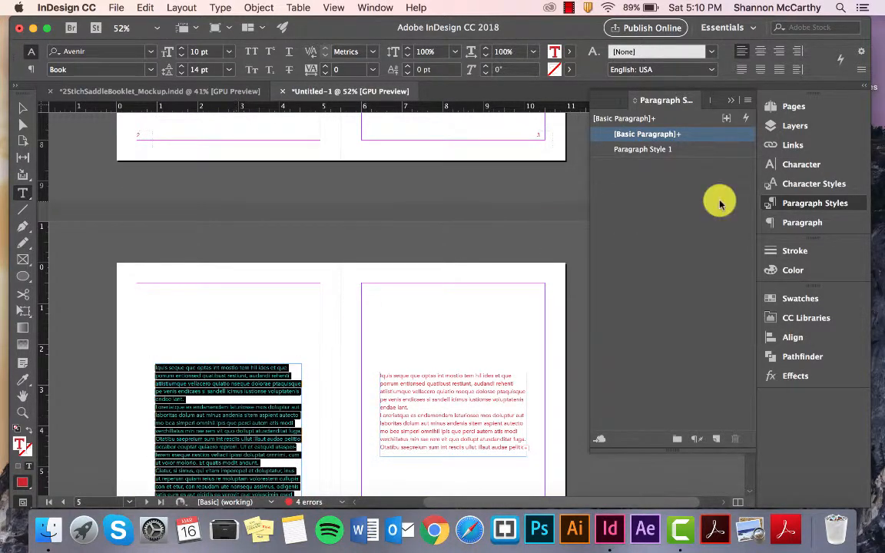
click(658, 149)
Step: Apply Paragraph Style 1 to all the text in page 5's text frame
triple_click(443, 382)
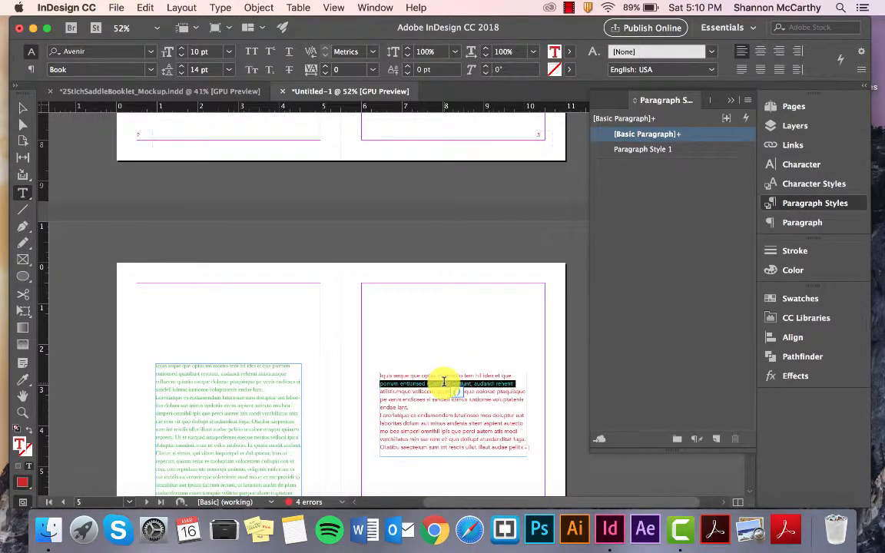
key(super+a)
click(652, 149)
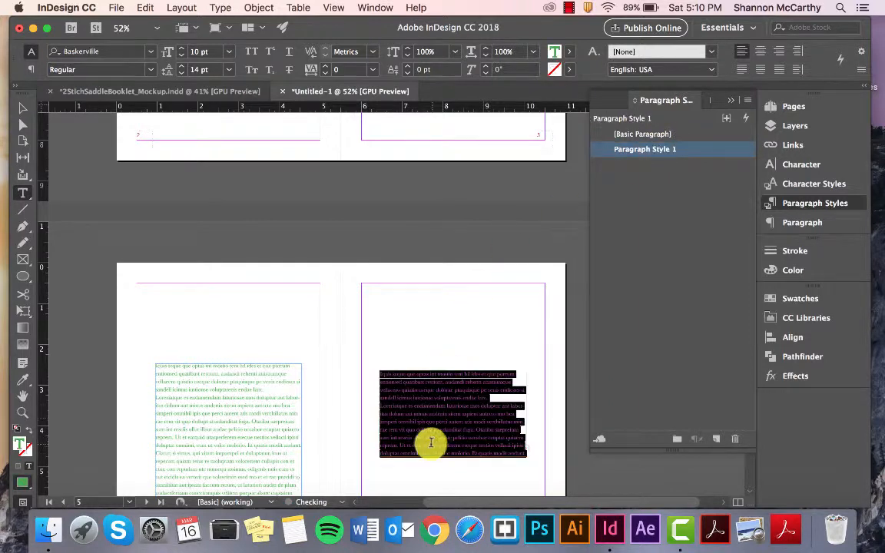
Step: Select all the text in page 4's frame, check its character formatting, and deselect it
scroll(420, 428, down, 3)
triple_click(242, 332)
key(super+a)
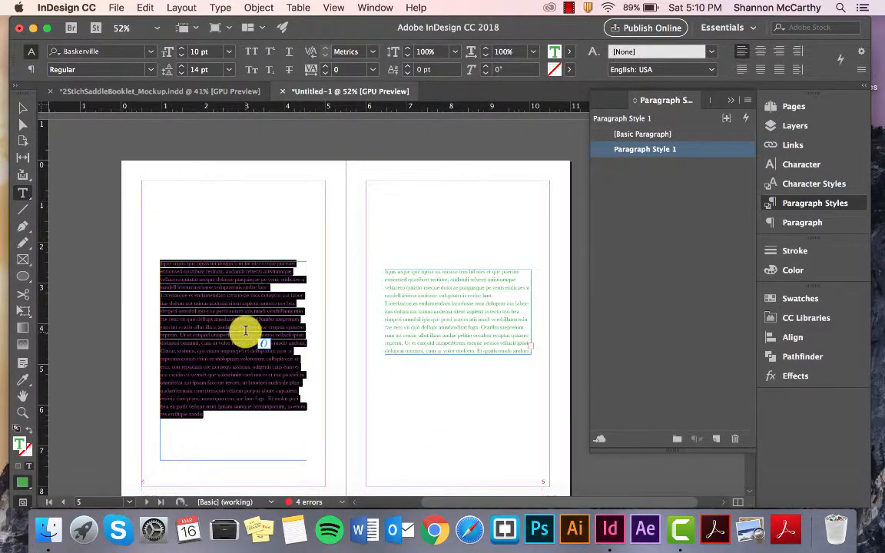
click(799, 164)
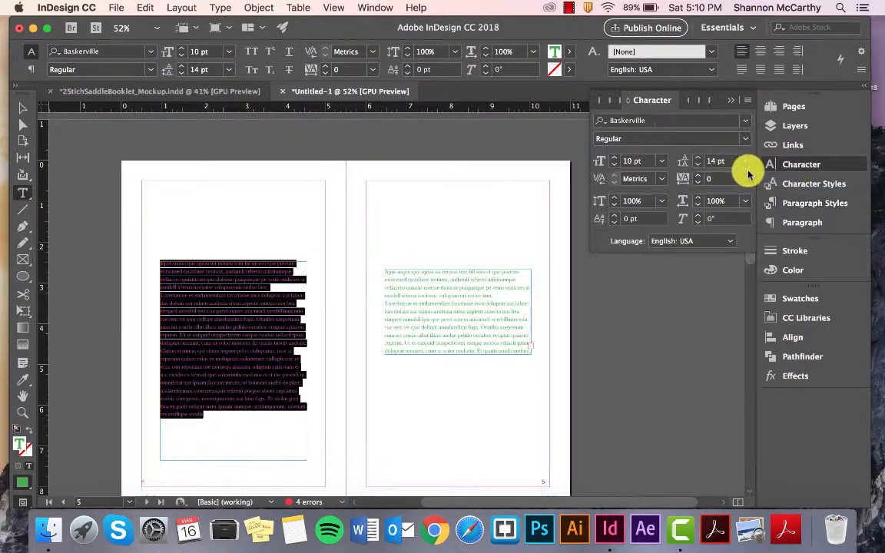
click(729, 103)
click(286, 326)
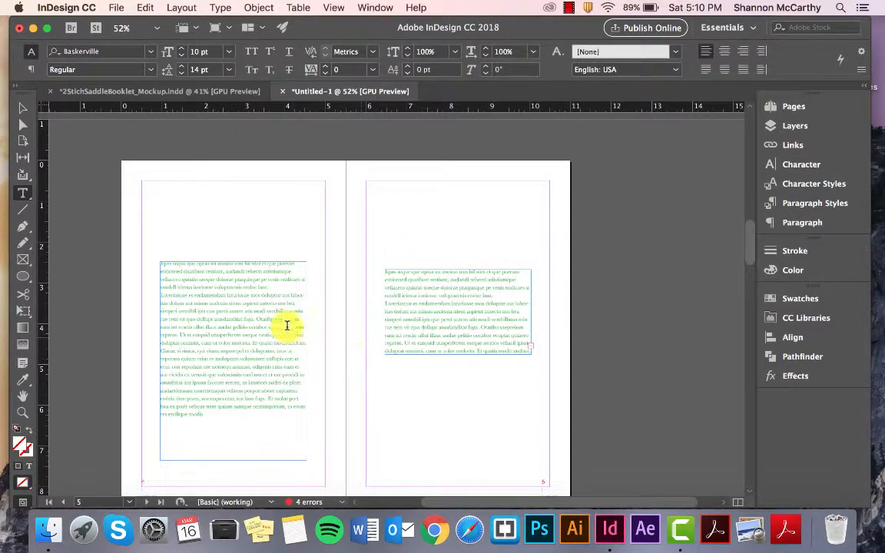
Step: Review the styled spreads, select a passage in page 2's text frame and check which paragraph style it uses
scroll(239, 329, down, 4)
scroll(239, 330, down, 2)
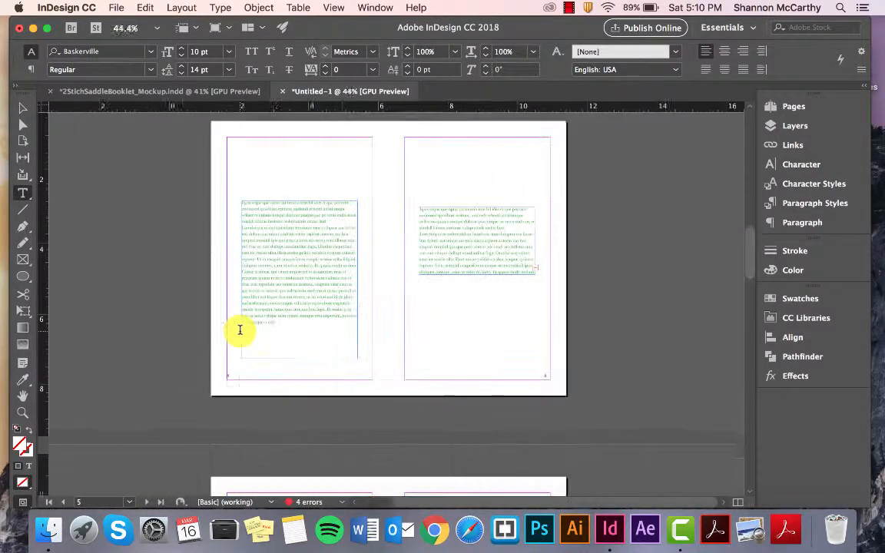
scroll(240, 328, up, 8)
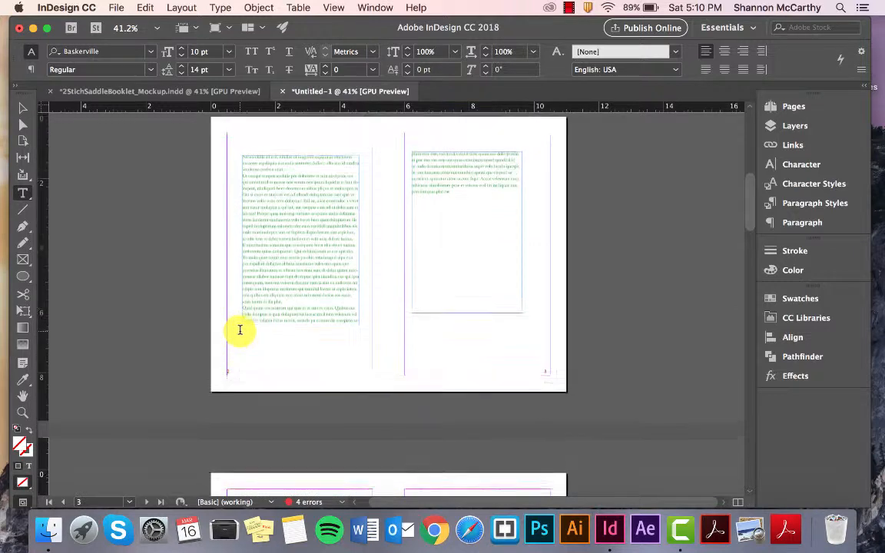
scroll(240, 329, up, 3)
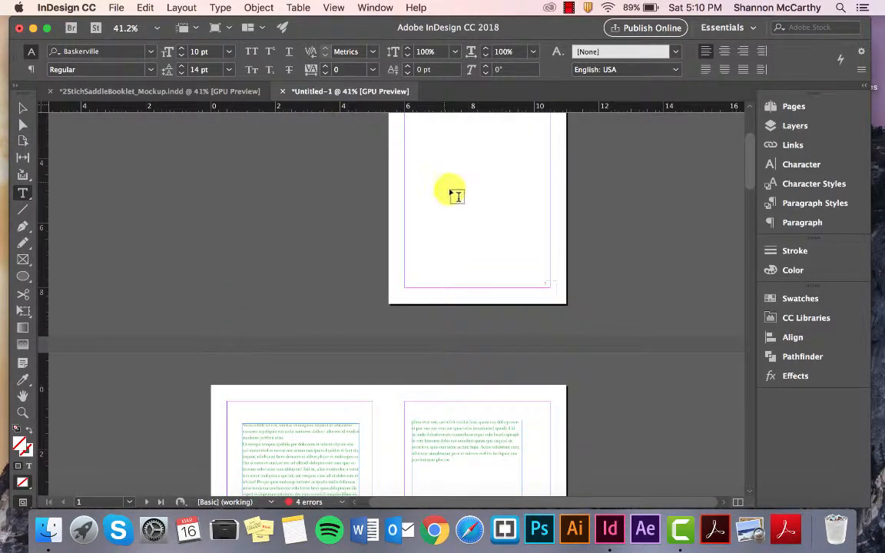
scroll(424, 217, down, 3)
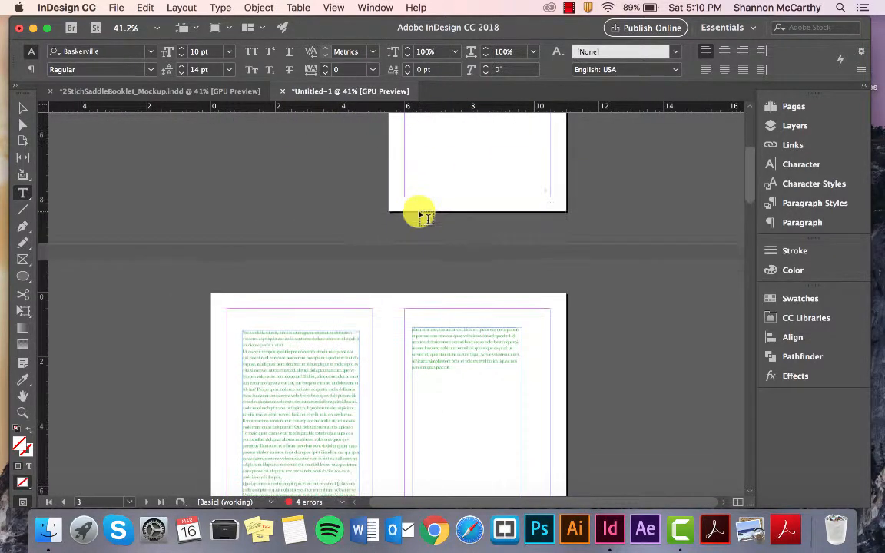
scroll(425, 217, down, 5)
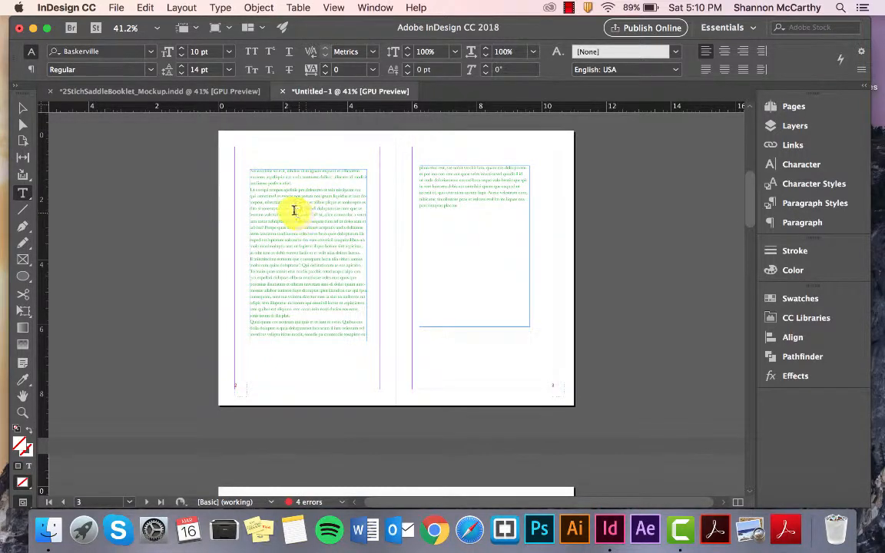
drag(294, 210, 351, 323)
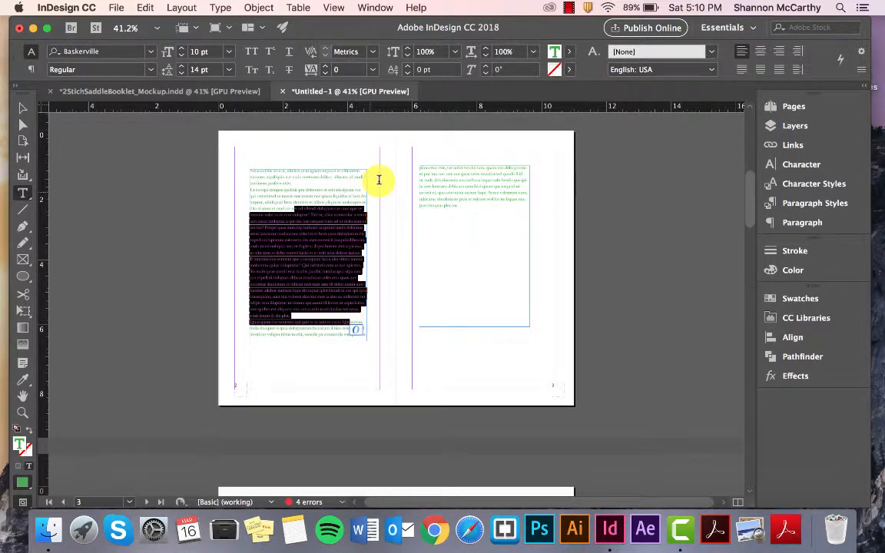
click(816, 205)
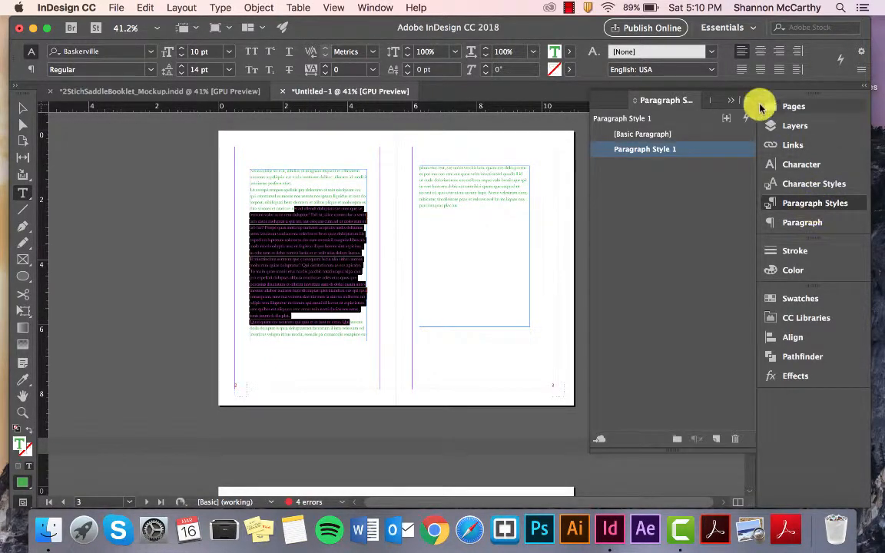